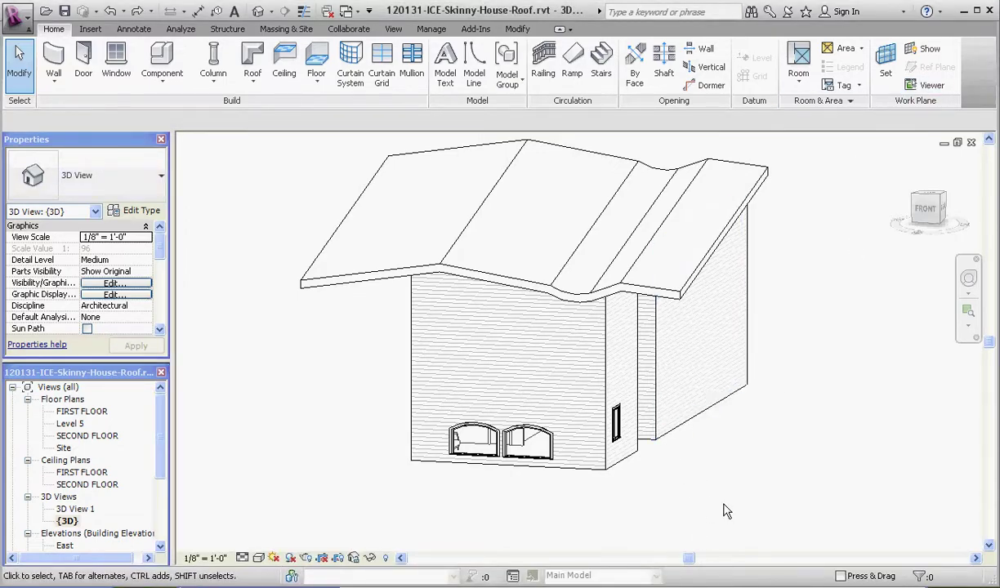
# Lengthen the roof profile's right end segment to about 13' 7" for a wider overhang.
pyautogui.keyDown('shift'); pyautogui.moveTo(723, 510); pyautogui.dragTo(699, 445, button='middle'); pyautogui.keyUp('shift')
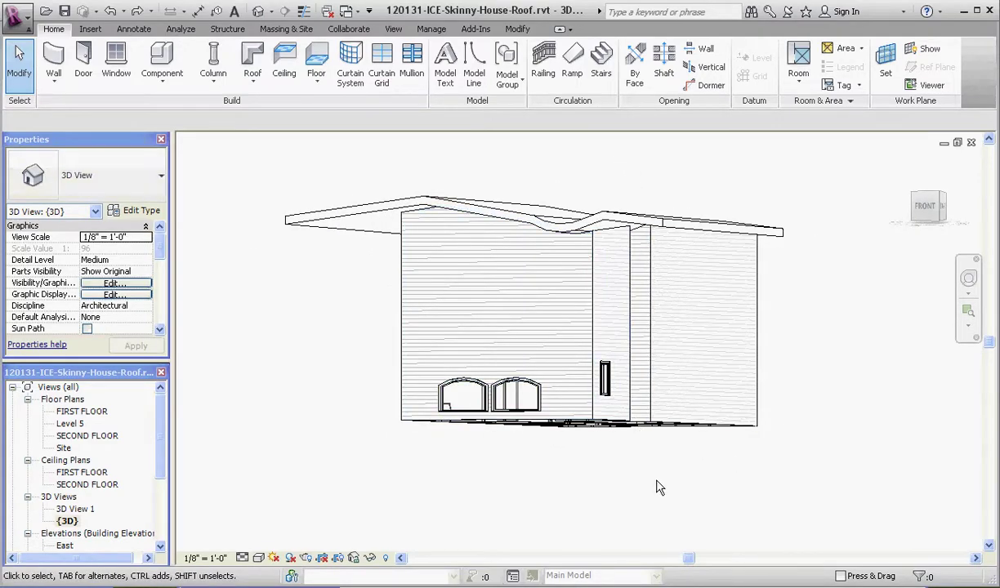
pyautogui.moveTo(641, 472)
pyautogui.keyDown('shift'); pyautogui.mouseDown(button='middle')
pyautogui.moveTo(621, 484)
pyautogui.moveTo(646, 536)
pyautogui.moveTo(655, 459)
pyautogui.mouseUp(button='middle'); pyautogui.keyUp('shift')
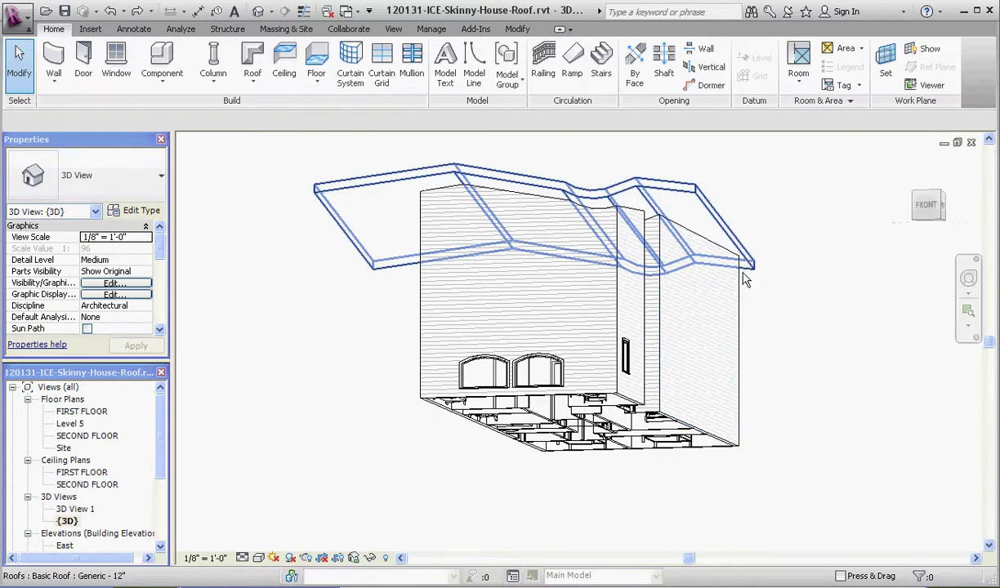
pyautogui.click(694, 205)
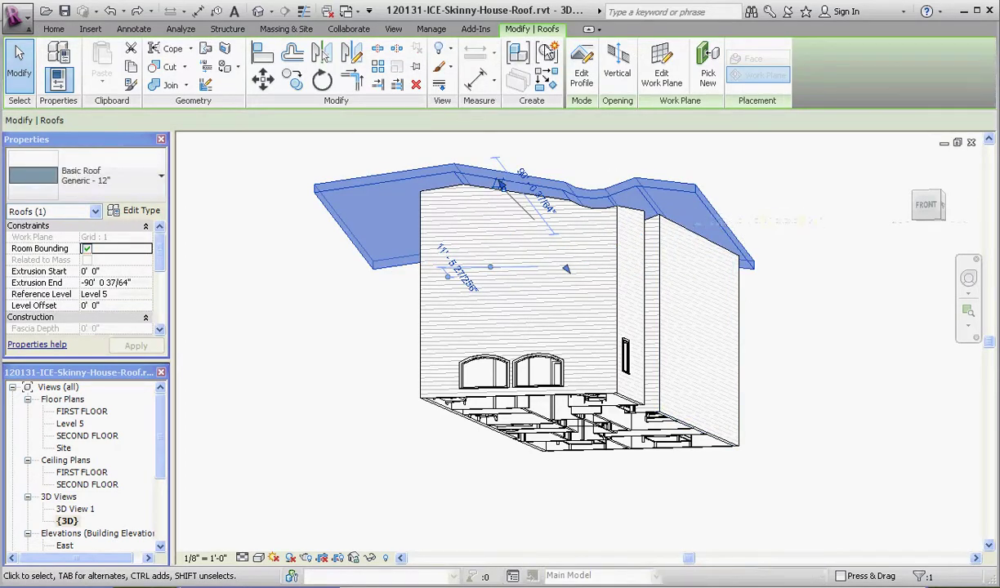
pyautogui.click(581, 65)
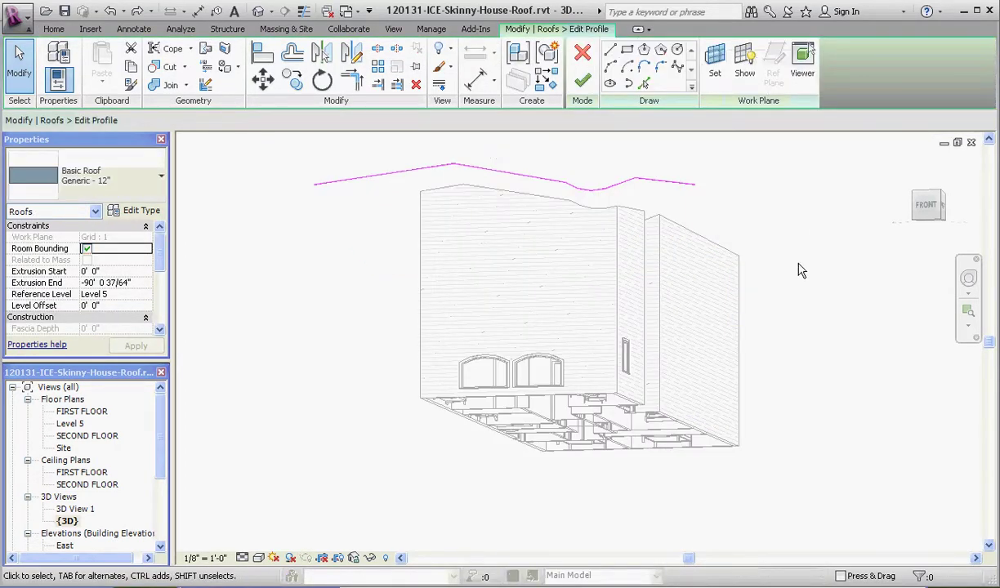
pyautogui.click(683, 186)
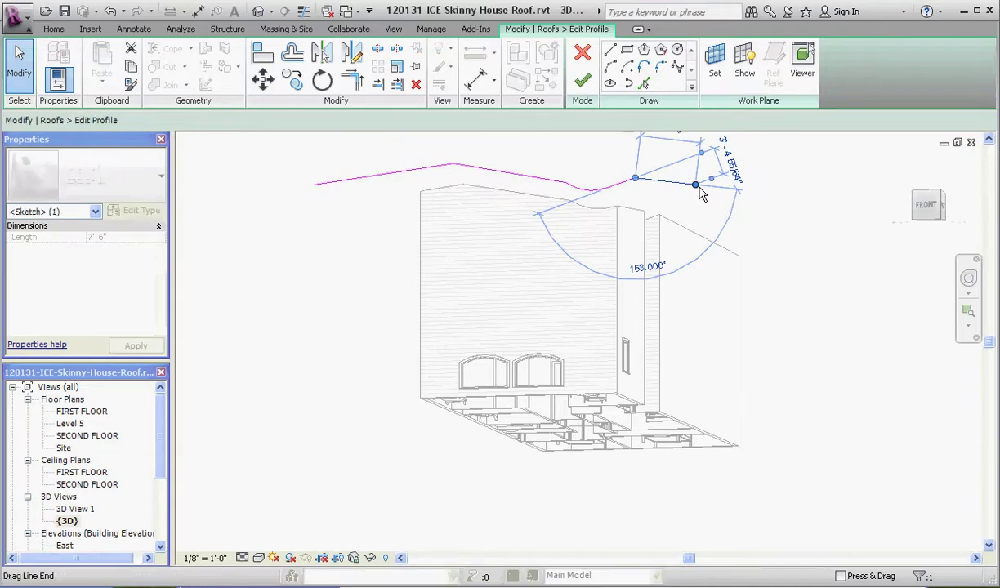
pyautogui.moveTo(700, 193); pyautogui.dragTo(739, 210)
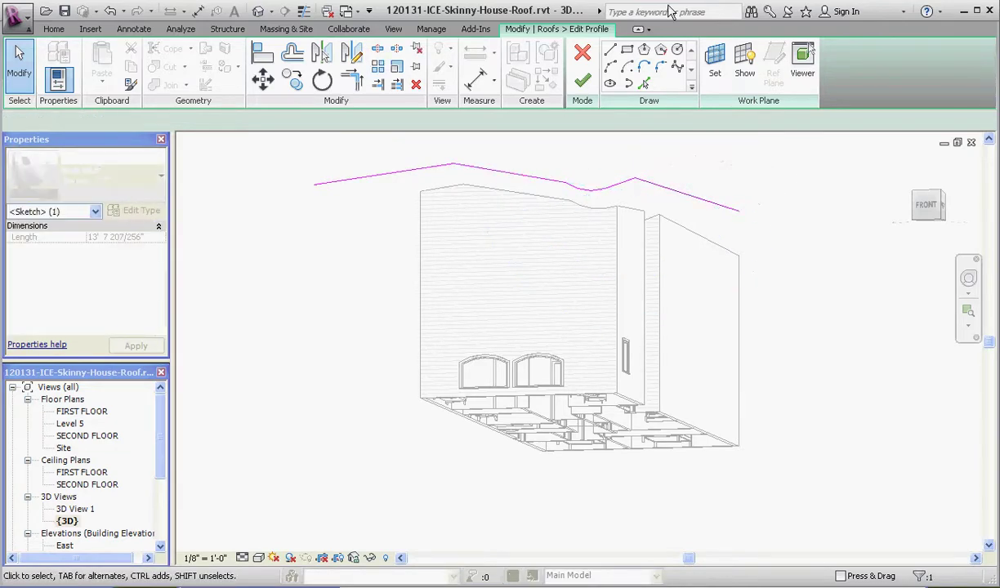
pyautogui.click(582, 81)
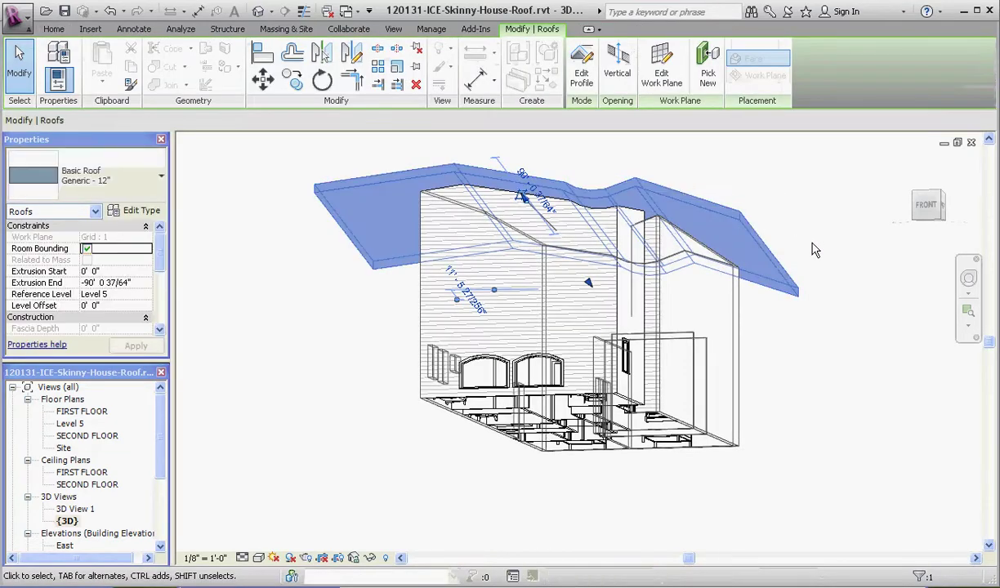
pyautogui.click(753, 391)
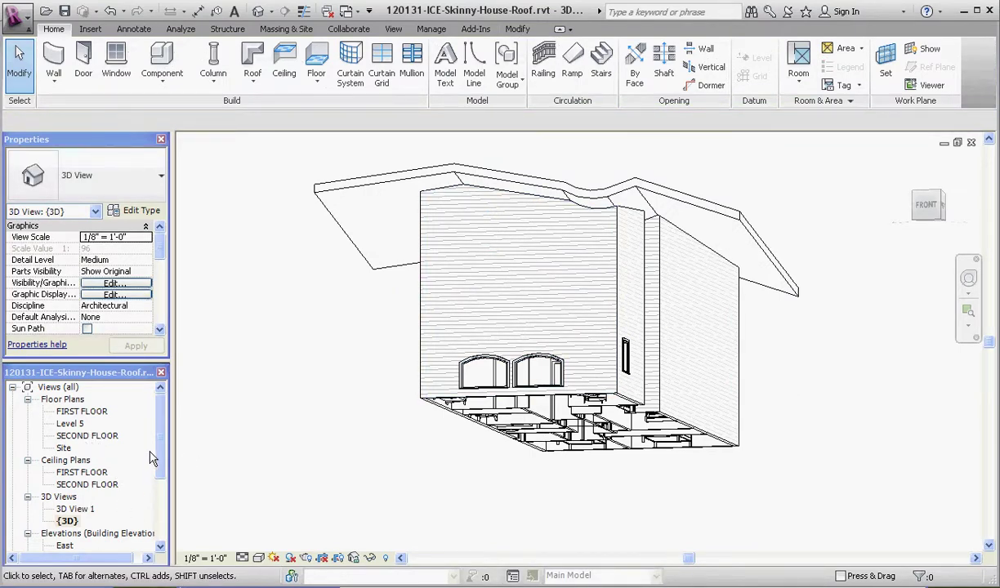
# Open the South elevation and zoom to show the wavy roof in side view.
pyautogui.scroll(-2, 150, 446)
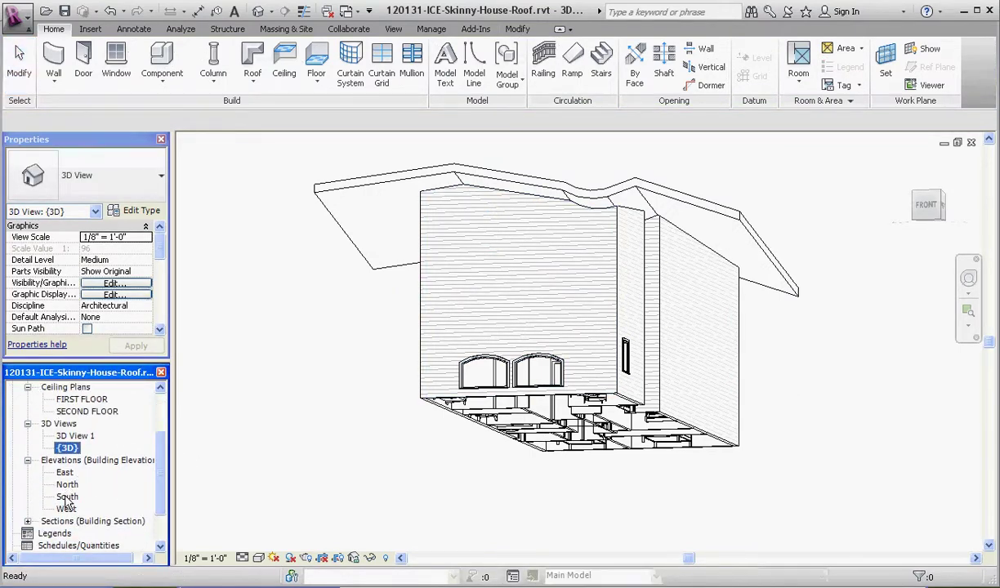
pyautogui.doubleClick(67, 498)
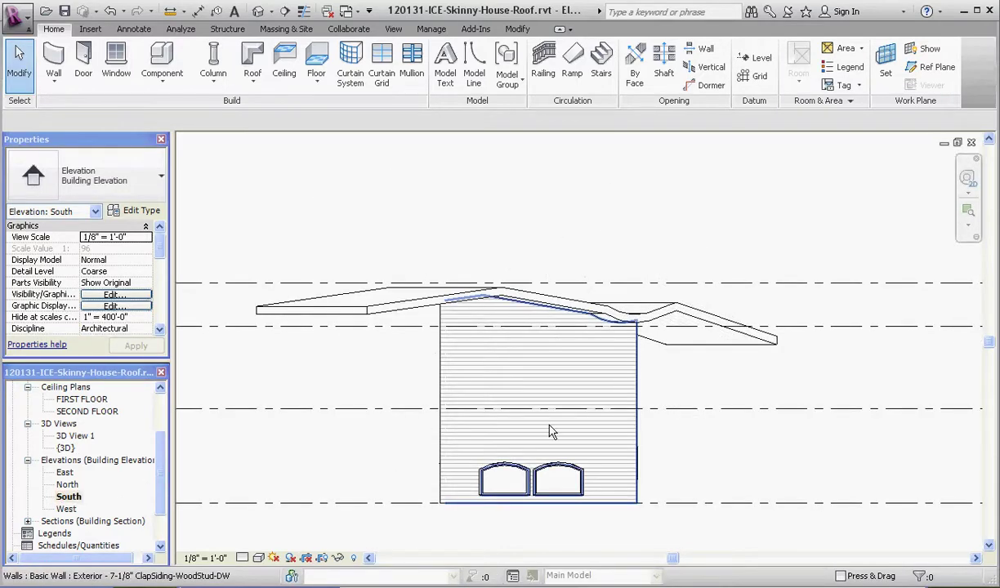
pyautogui.scroll(5, 635, 340)
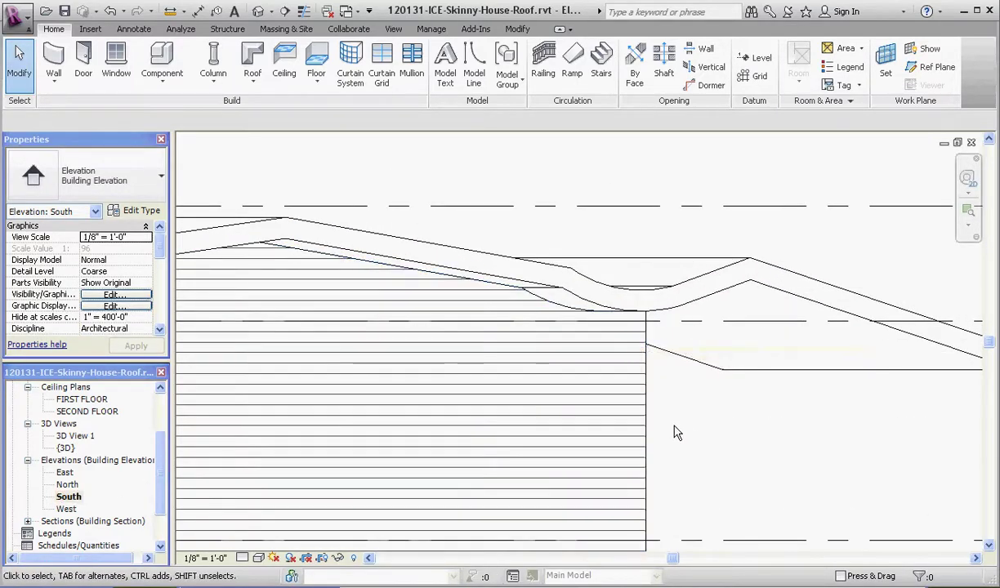
pyautogui.scroll(-3, 416, 357)
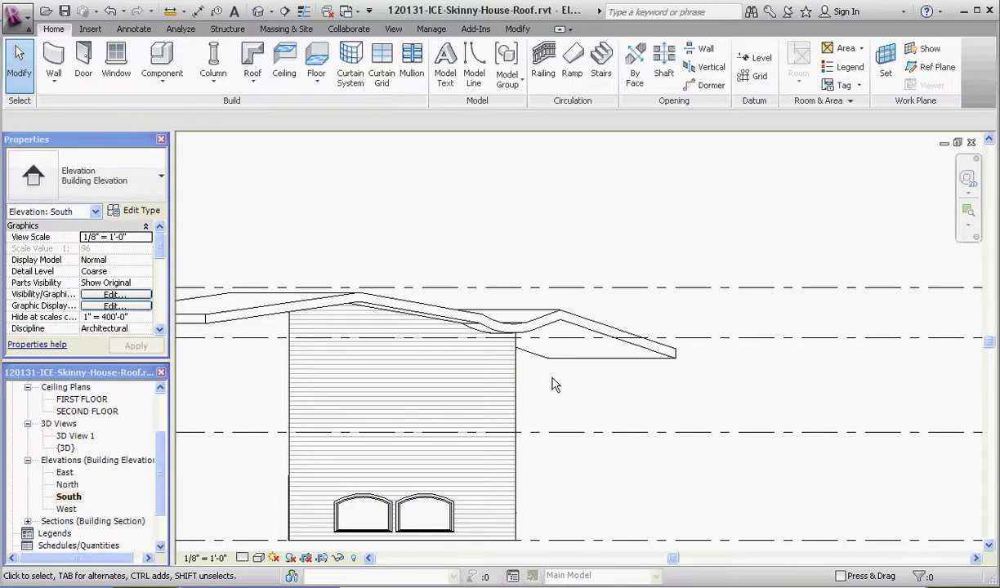
pyautogui.scroll(-2, 553, 385)
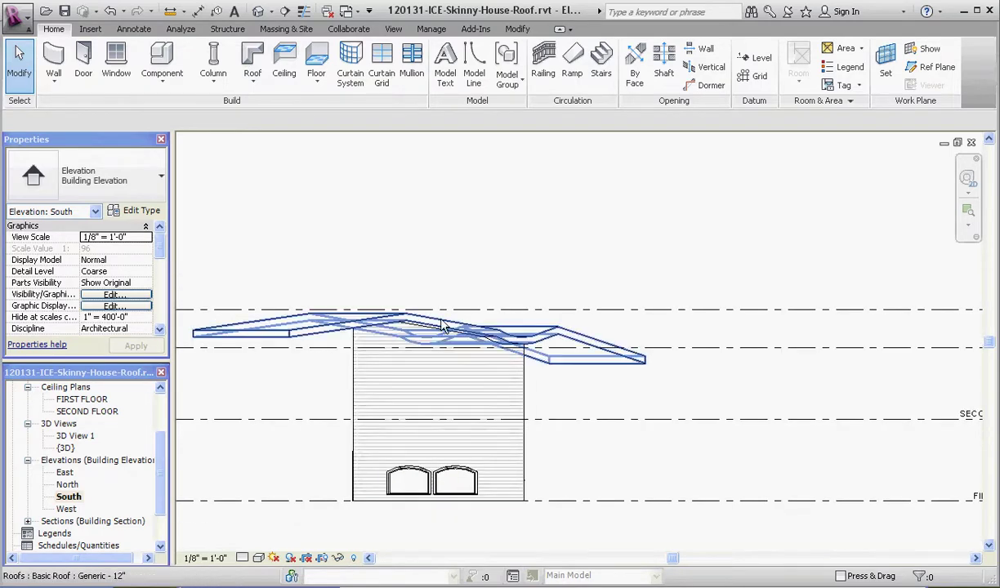
# Raise the right profile line's end so the roof's right segment slopes gently, about 14' long.
pyautogui.click(580, 347)
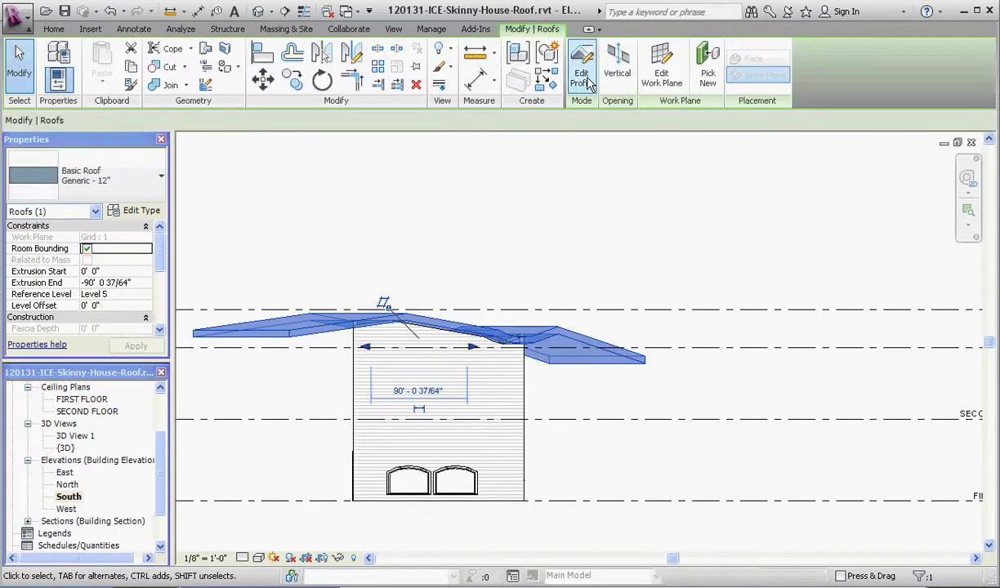
pyautogui.doubleClick(634, 357)
pyautogui.scroll(2, 585, 339)
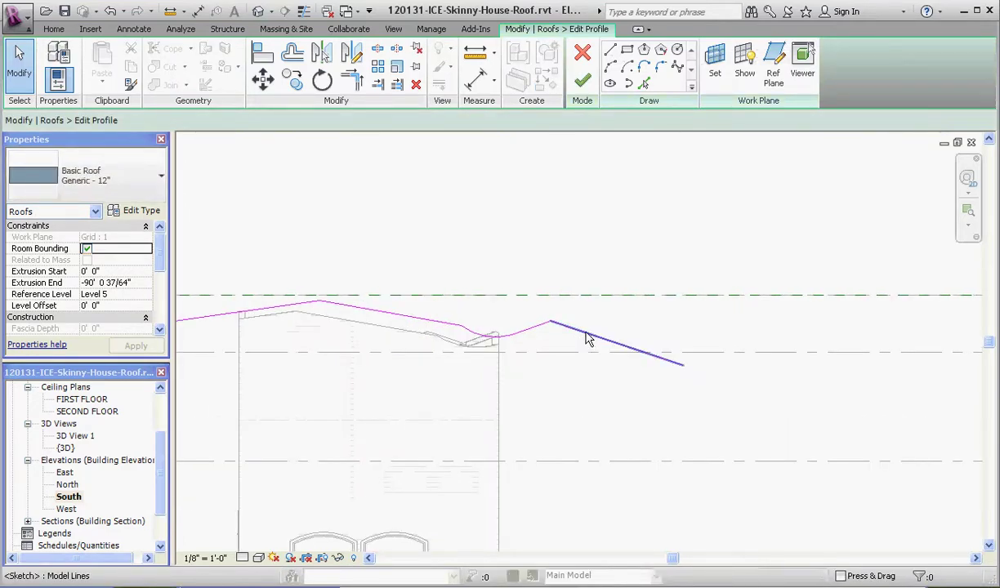
pyautogui.click(585, 335)
pyautogui.moveTo(683, 366)
pyautogui.mouseDown()
pyautogui.moveTo(696, 327)
pyautogui.moveTo(693, 335)
pyautogui.mouseUp()
pyautogui.click(585, 223)
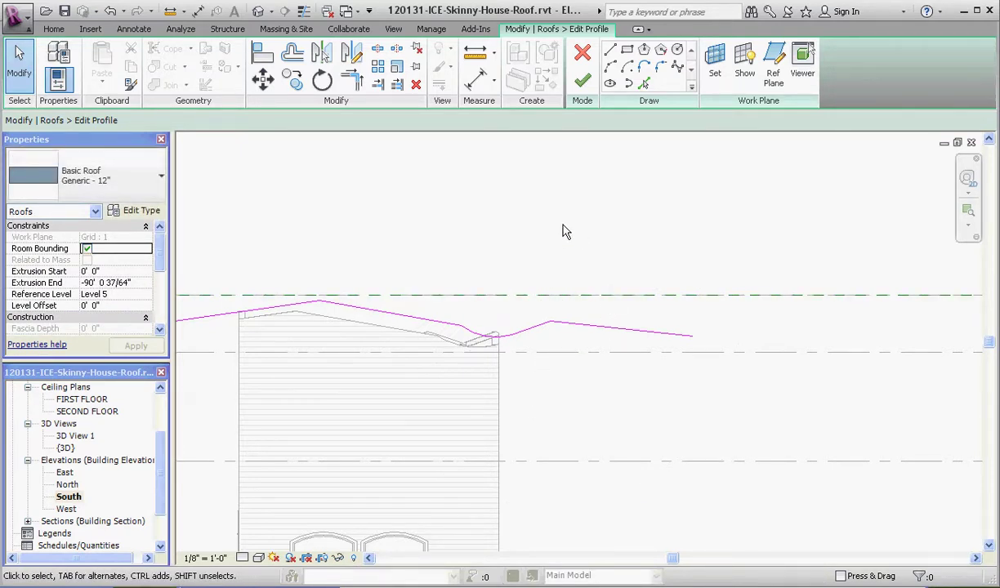
pyautogui.click(582, 80)
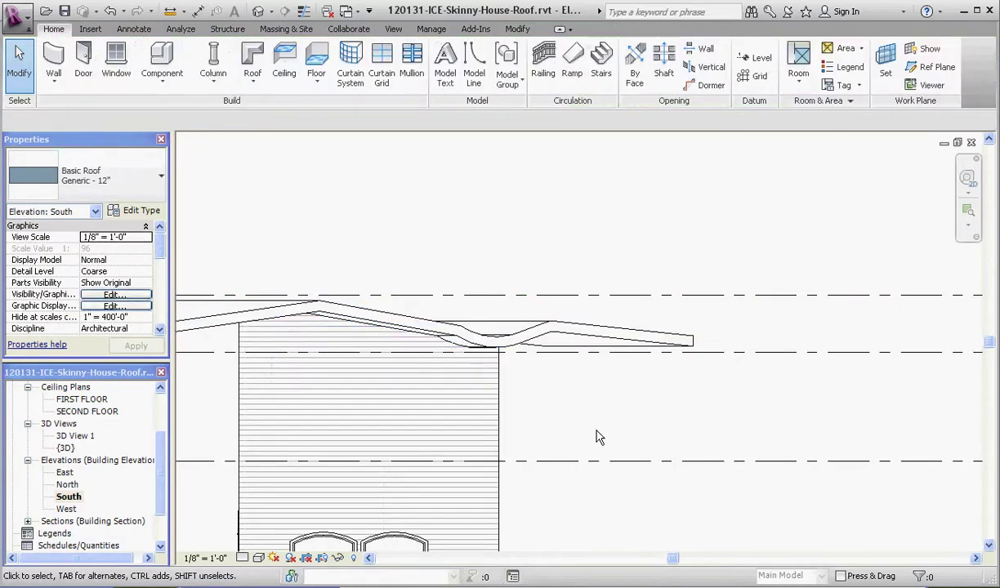
# Check the reshaped roof in the {3D} view, then open the Level 5 floor plan.
pyautogui.doubleClick(65, 447)
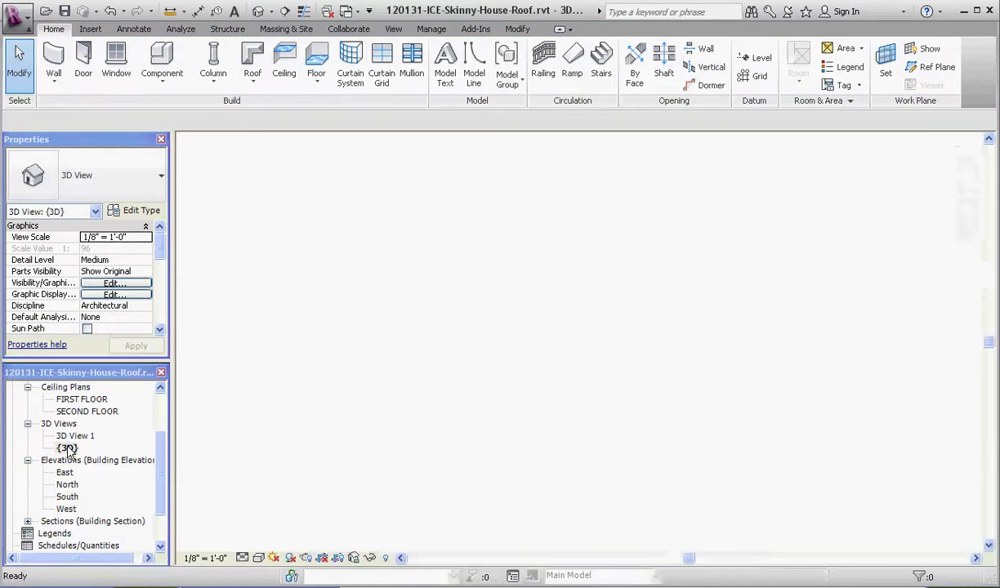
pyautogui.keyDown('shift'); pyautogui.moveTo(516, 523); pyautogui.dragTo(526, 463, button='middle'); pyautogui.keyUp('shift')
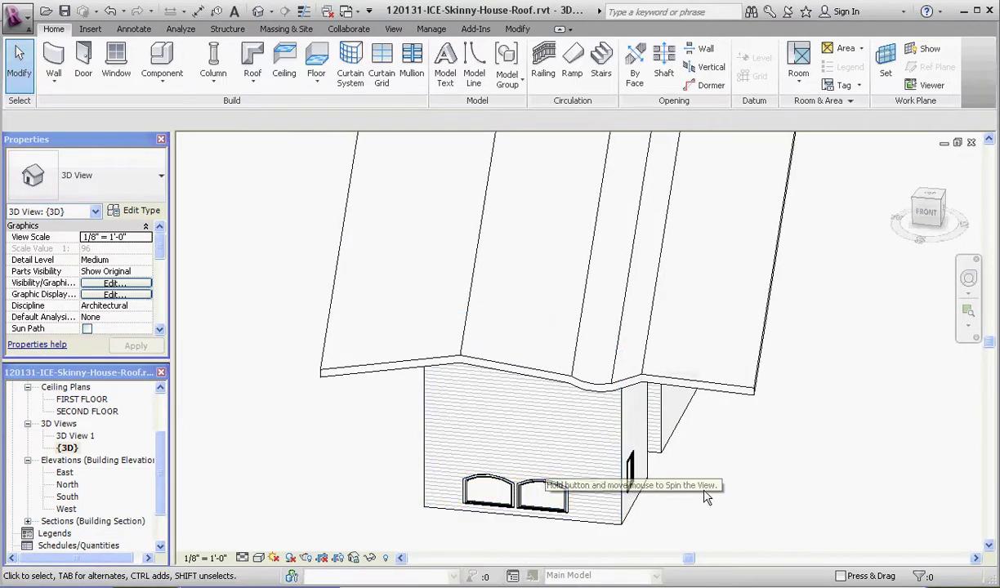
pyautogui.scroll(2, 155, 457)
pyautogui.doubleClick(71, 423)
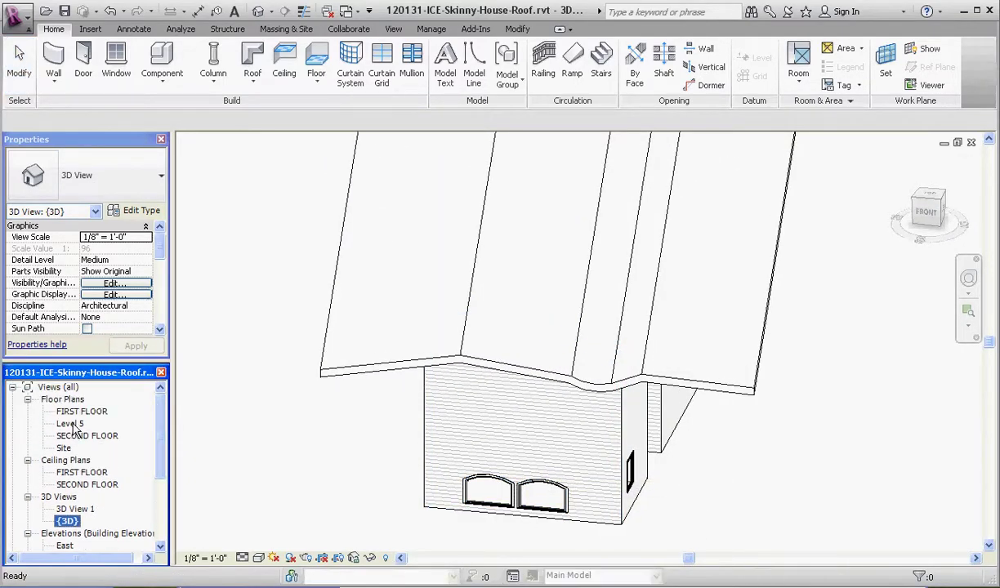
# Start a Vertical opening from the Home tab's Opening panel in the Level 5 plan.
pyautogui.scroll(-2, 482, 184)
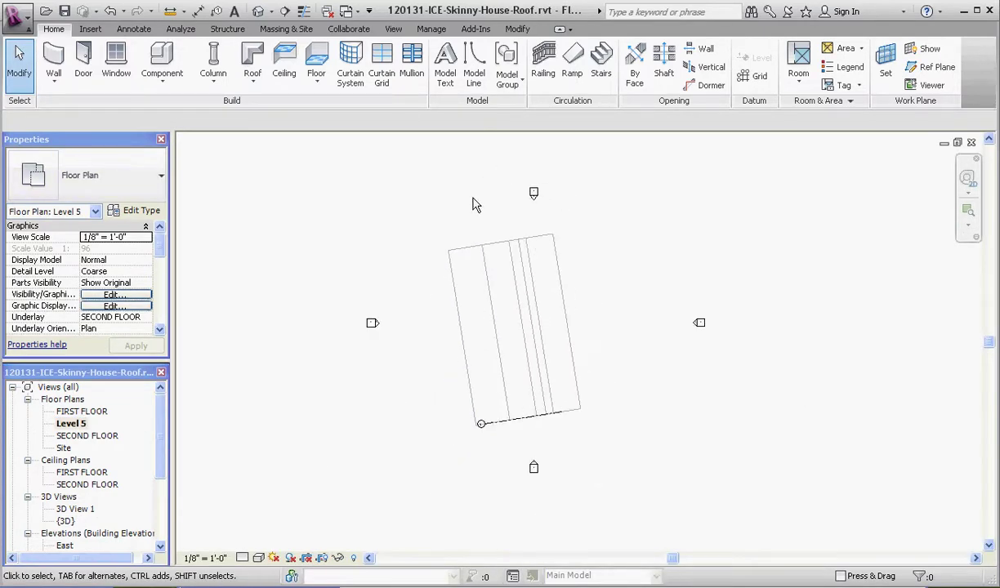
pyautogui.scroll(1, 518, 294)
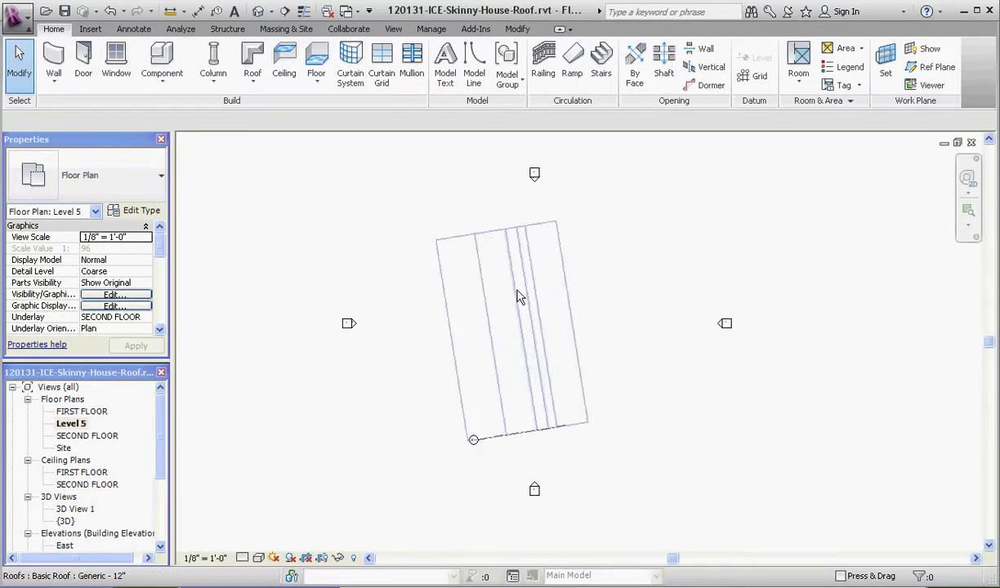
pyautogui.click(710, 72)
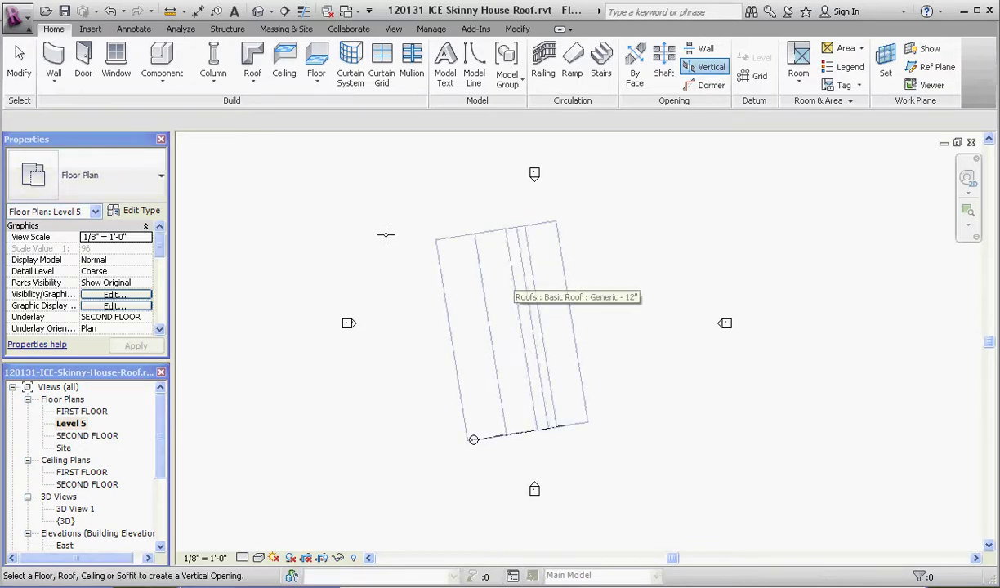
# Pick the wavy roof as the element for the vertical opening to cut.
pyautogui.click(472, 241)
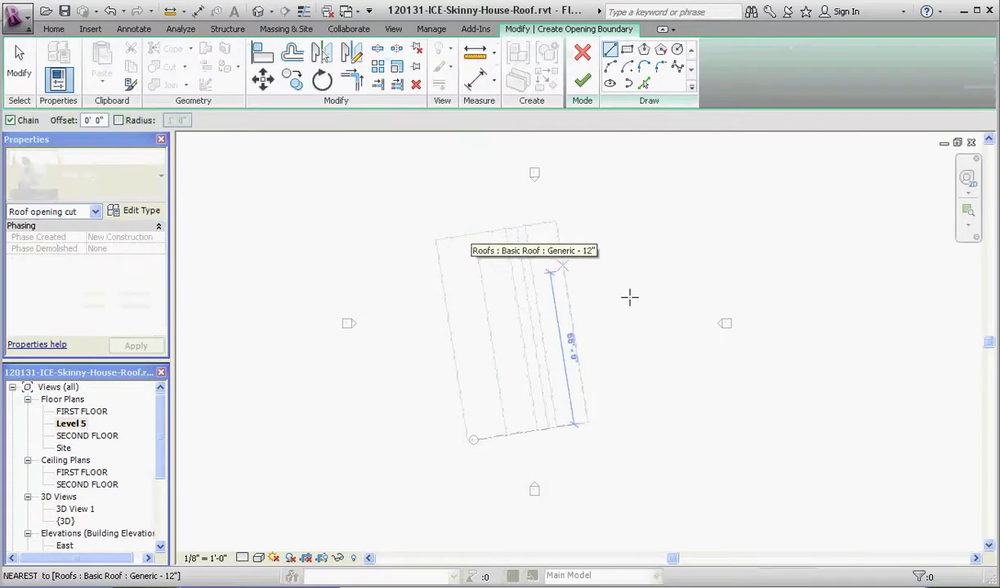
pyautogui.scroll(4, 592, 363)
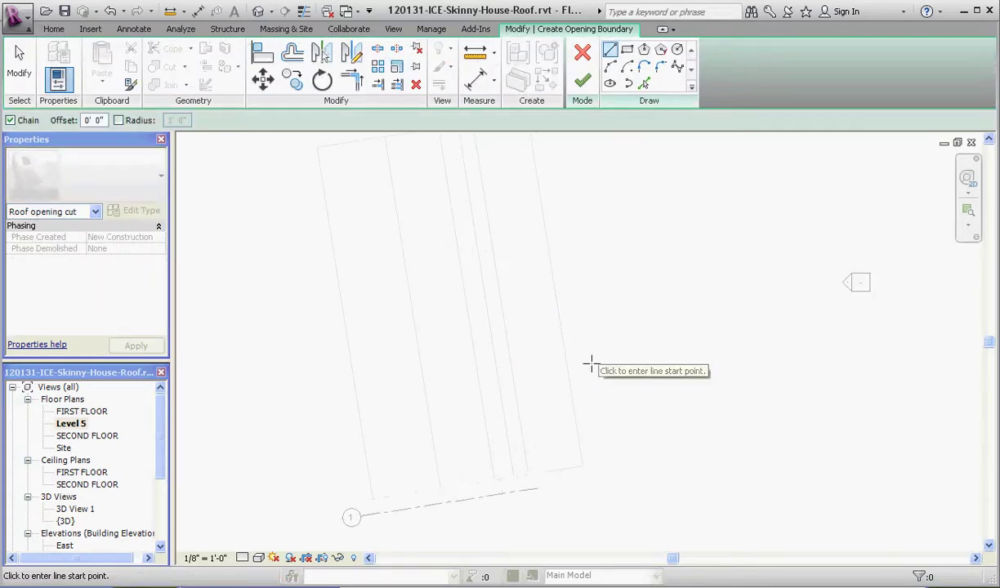
pyautogui.scroll(-2, 592, 364)
pyautogui.scroll(1, 516, 334)
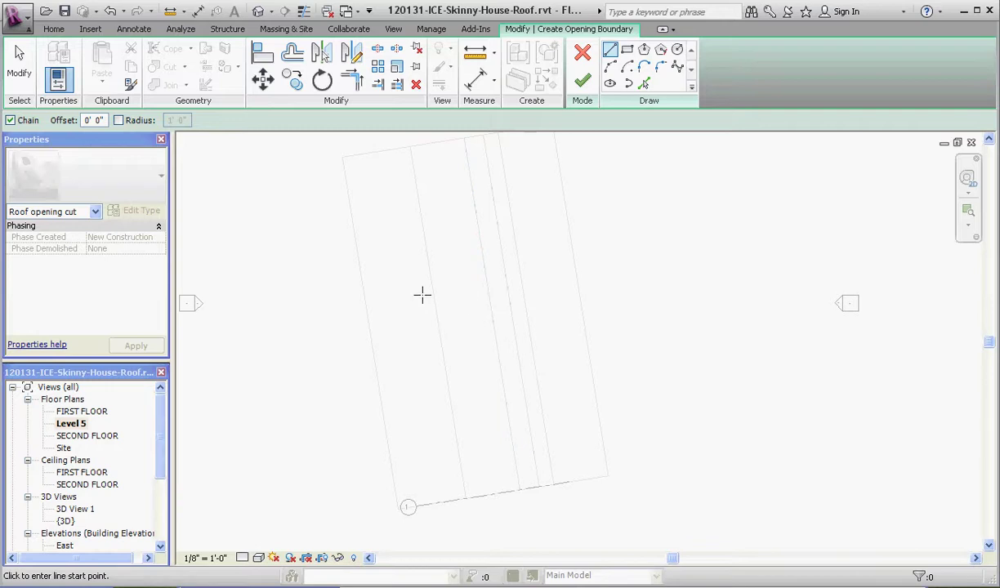
# Set the Level 5 plan's underlay to FIRST FLOOR in Properties.
pyautogui.click(95, 211)
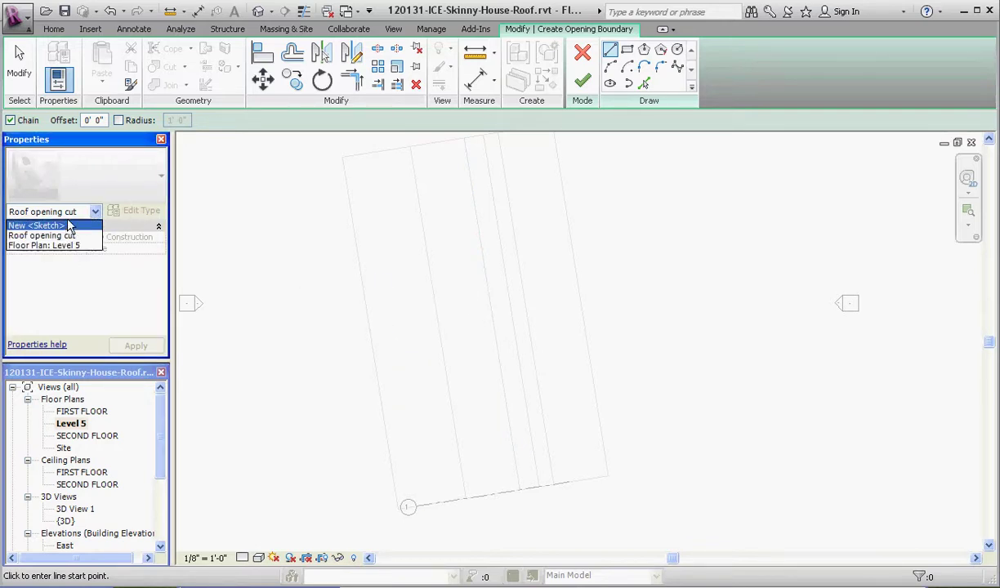
pyautogui.click(65, 247)
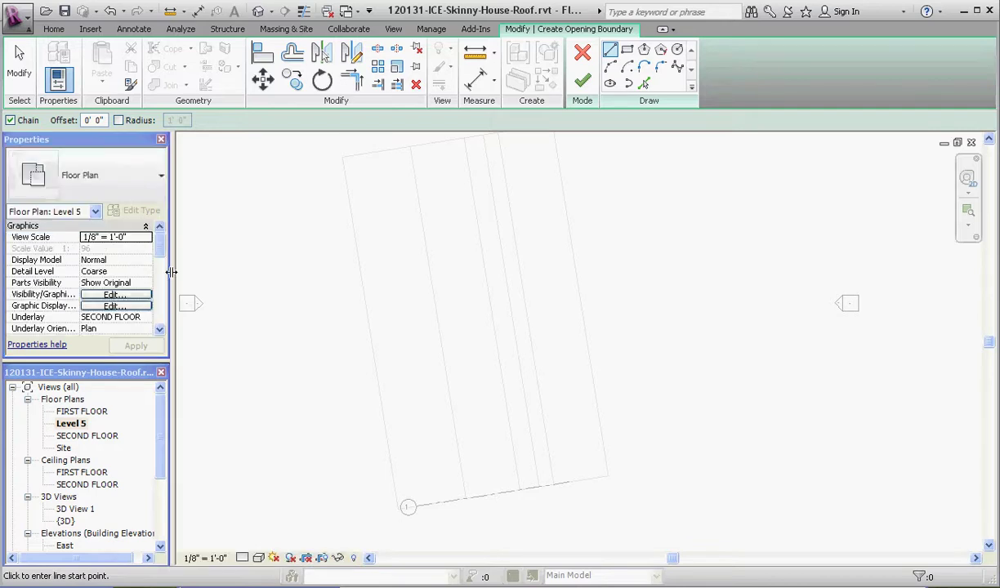
pyautogui.moveTo(163, 260); pyautogui.dragTo(162, 264)
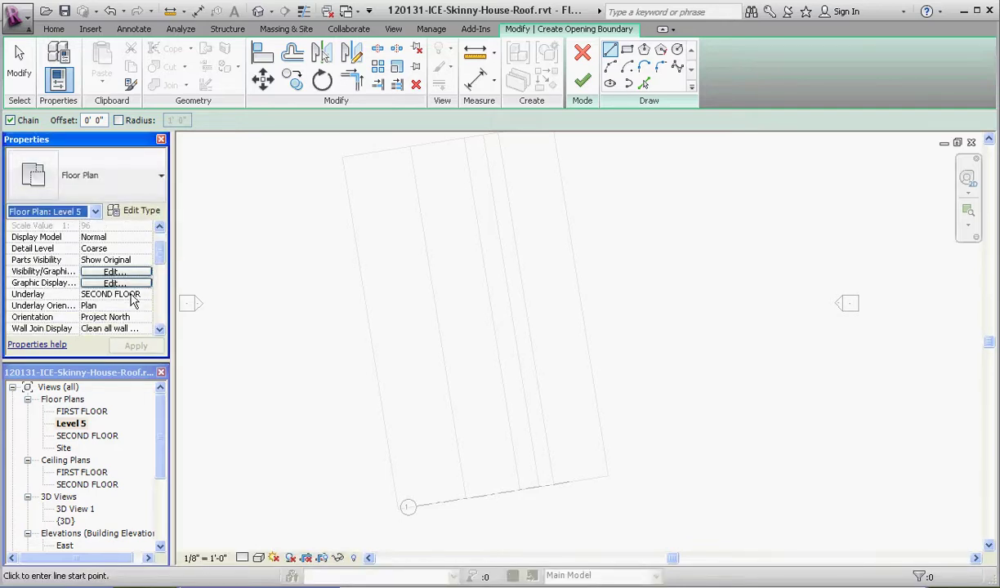
pyautogui.click(130, 295)
pyautogui.click(145, 294)
pyautogui.click(107, 315)
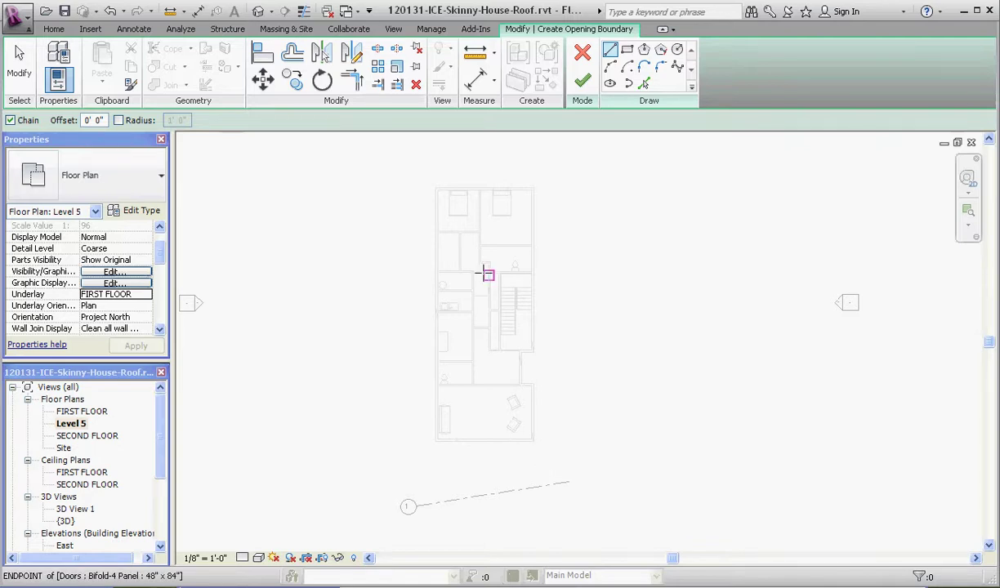
# Sketch a rectangular opening boundary enclosing the house outline.
pyautogui.scroll(2, 458, 209)
pyautogui.scroll(2, 415, 256)
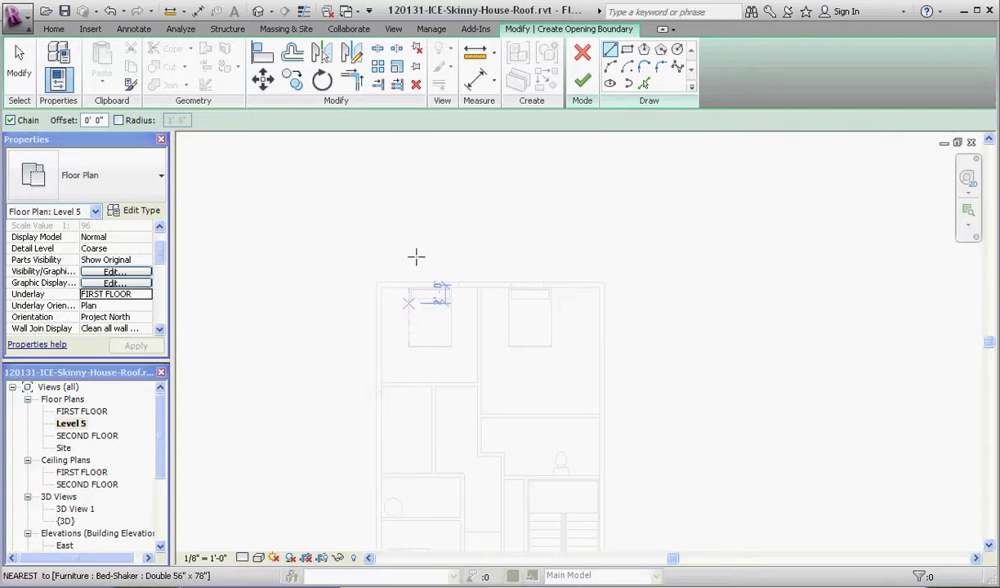
pyautogui.scroll(-3, 360, 257)
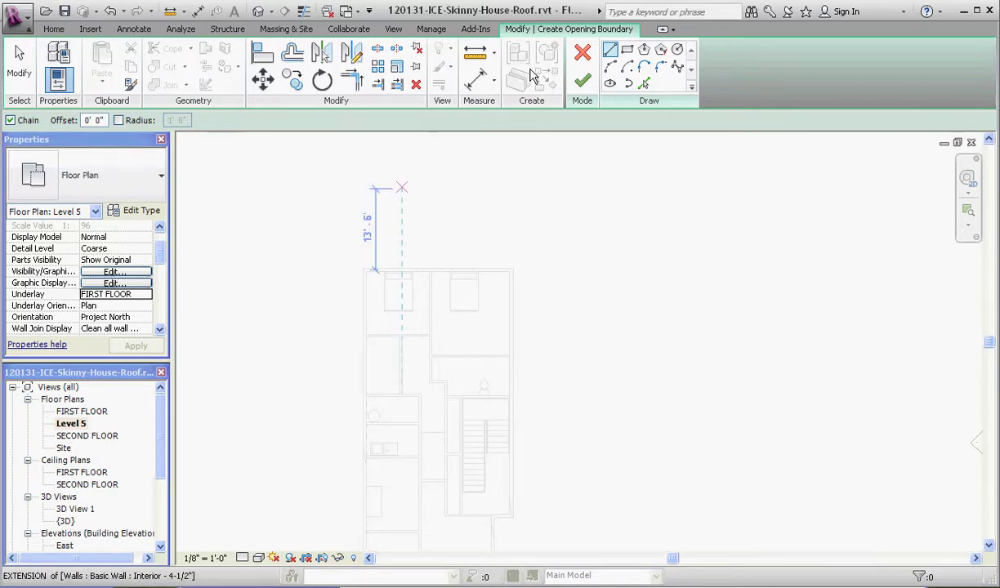
pyautogui.click(627, 49)
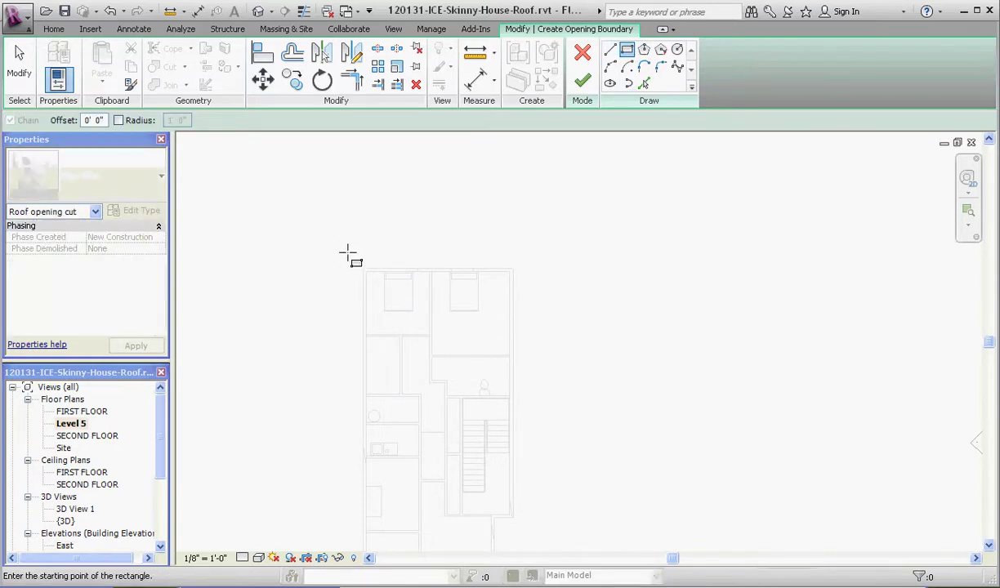
pyautogui.click(343, 233)
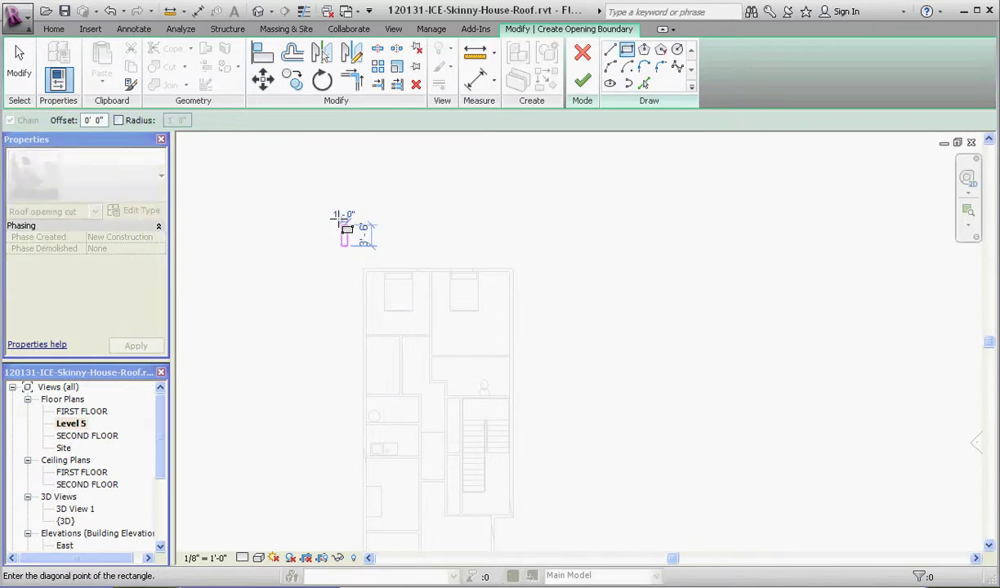
pyautogui.click(438, 446)
pyautogui.press('Escape')
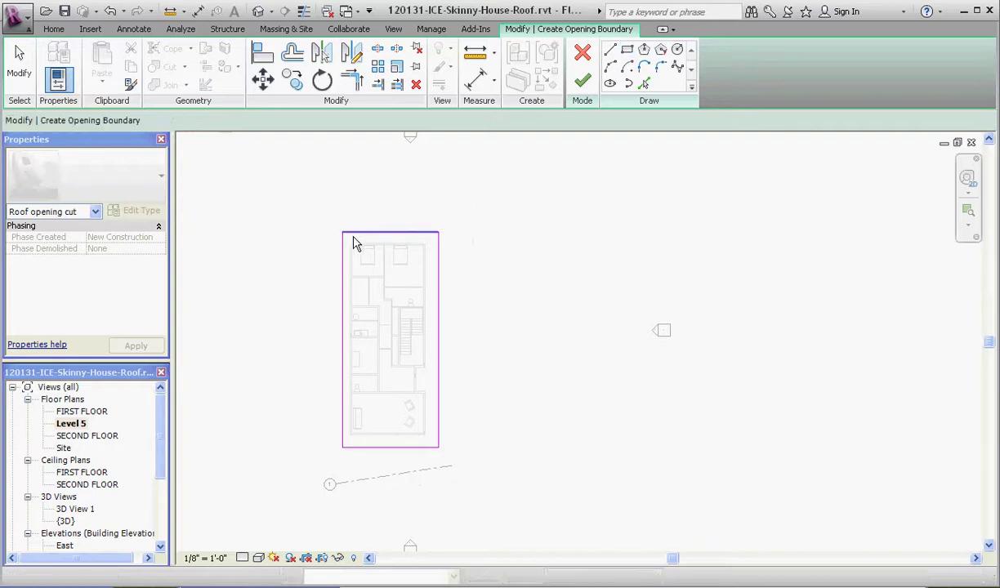
# Set the boundary's left and top lines 2' from the house walls.
pyautogui.click(343, 255)
pyautogui.scroll(4, 341, 245)
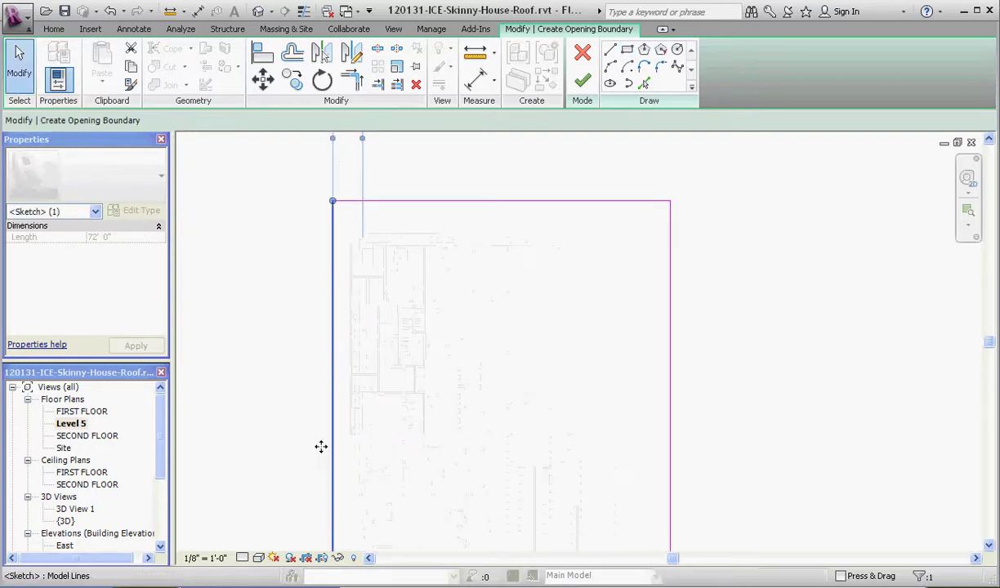
pyautogui.scroll(-2, 321, 446)
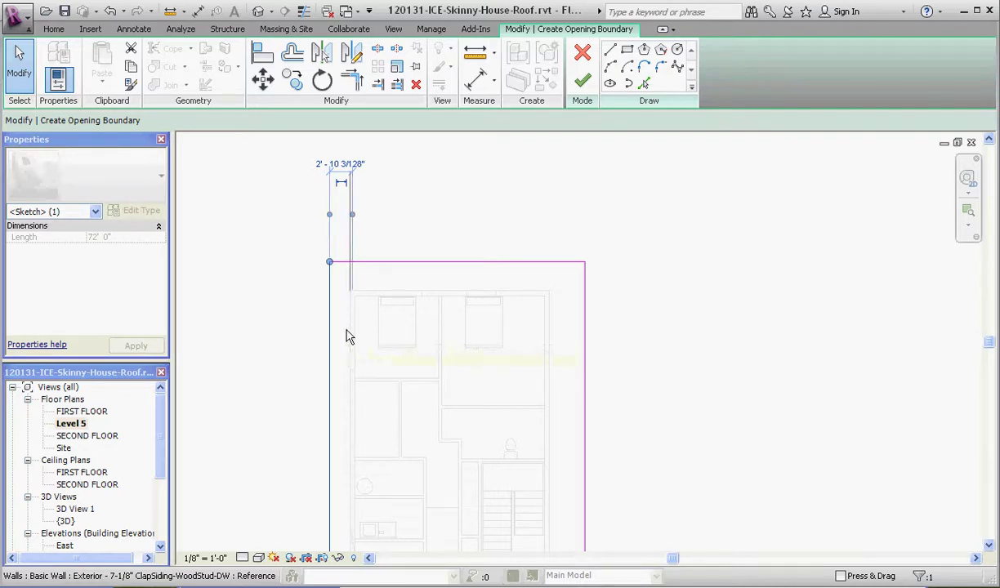
pyautogui.click(337, 163)
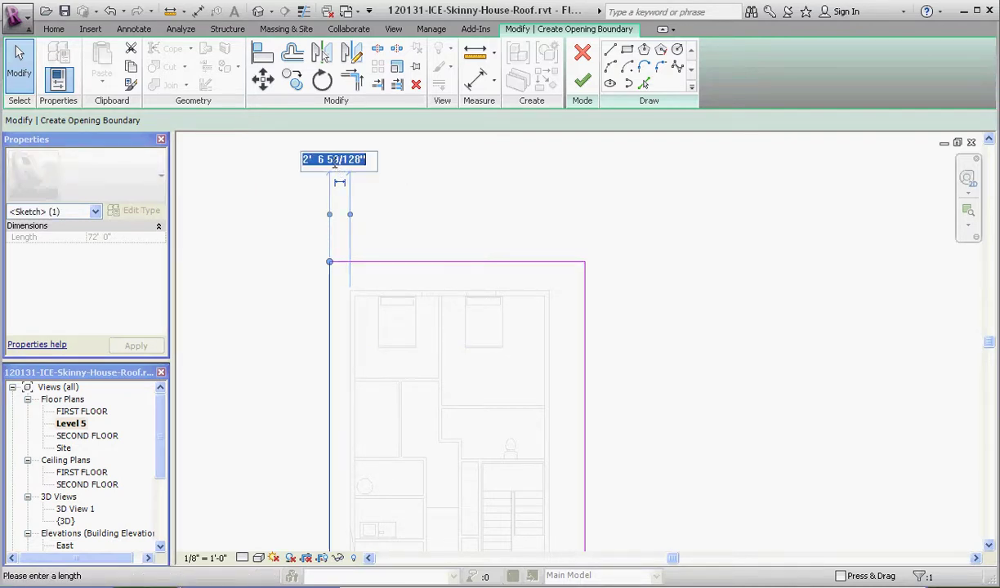
pyautogui.write('2')
pyautogui.press('Return')
pyautogui.click(523, 176)
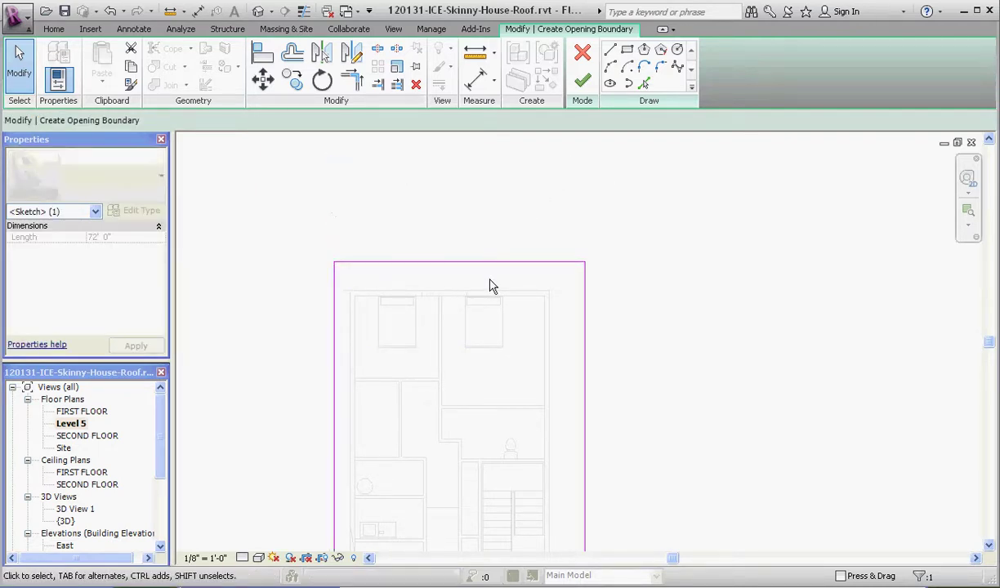
pyautogui.click(494, 262)
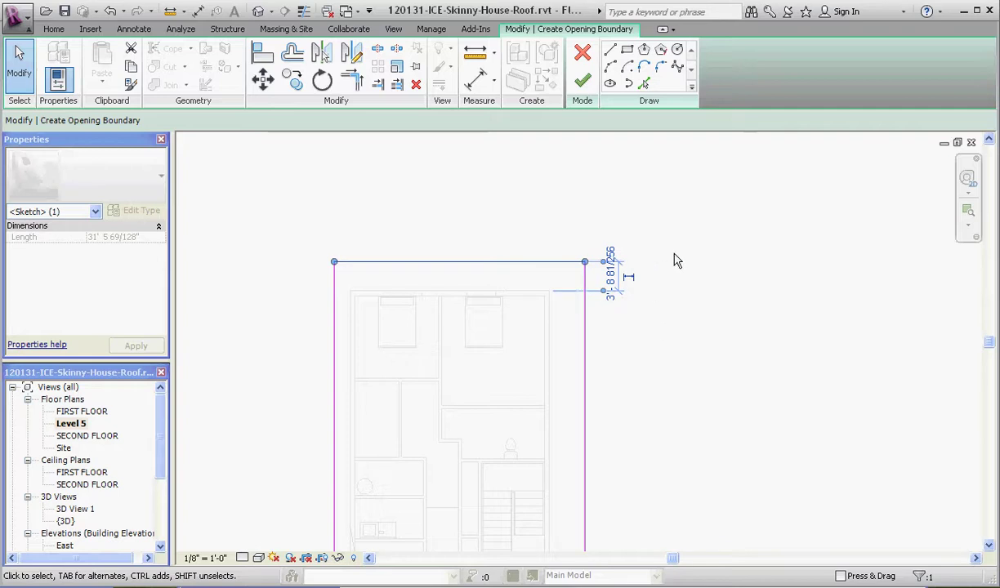
pyautogui.click(613, 271)
pyautogui.write('2')
pyautogui.press('Return')
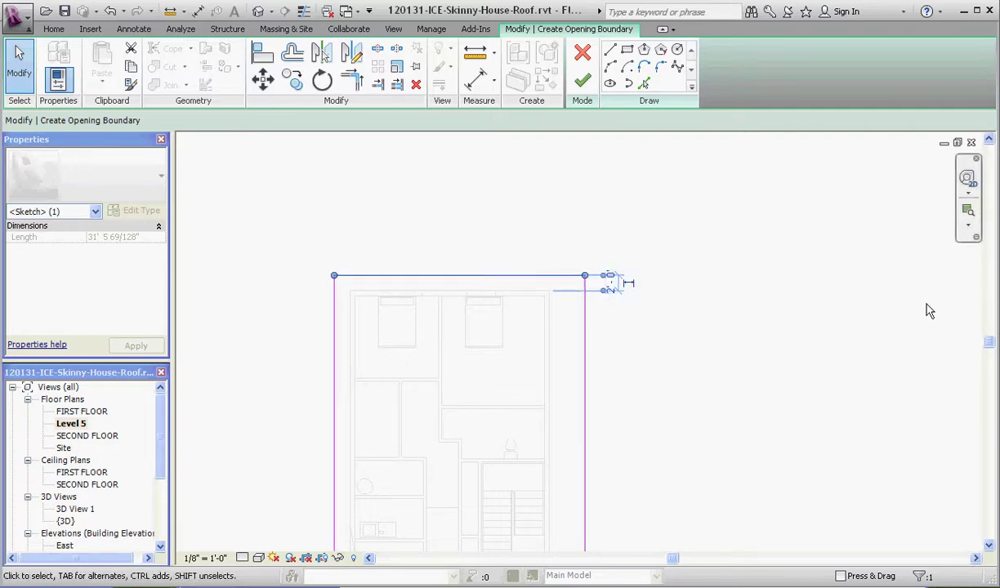
pyautogui.click(390, 201)
# Reposition the right and bottom boundary lines about 2' from the house walls.
pyautogui.scroll(3, 463, 490)
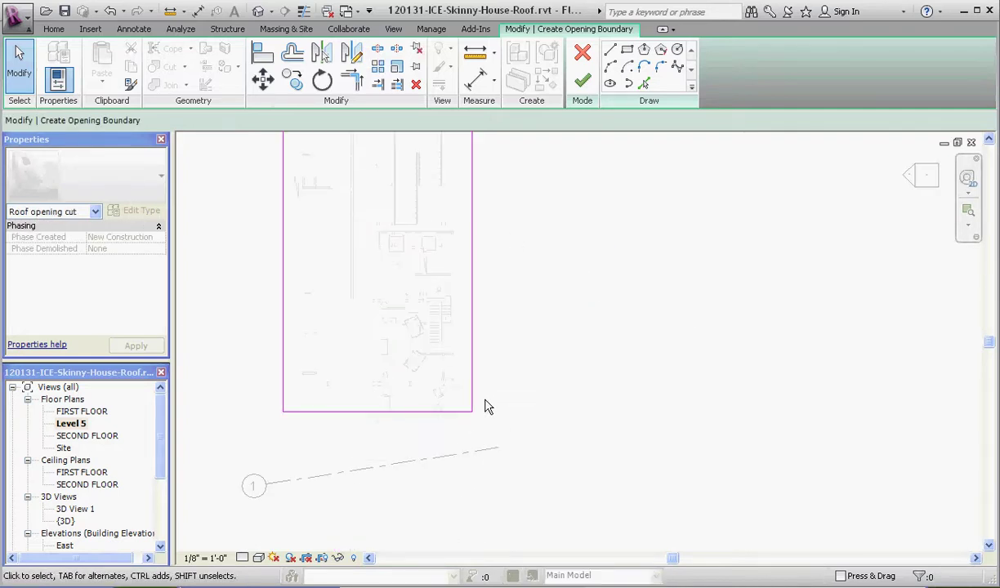
pyautogui.click(472, 400)
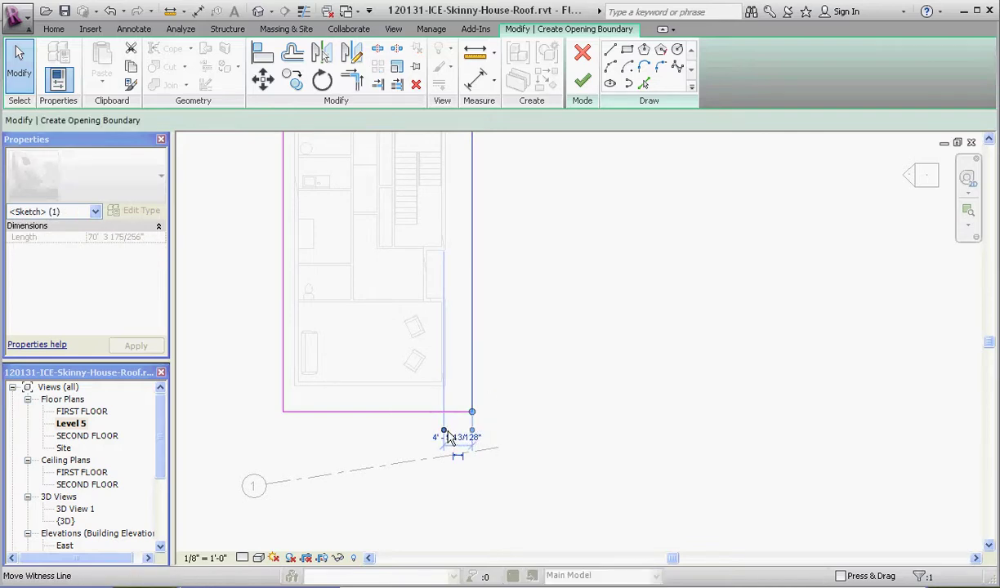
pyautogui.moveTo(449, 387); pyautogui.dragTo(447, 391)
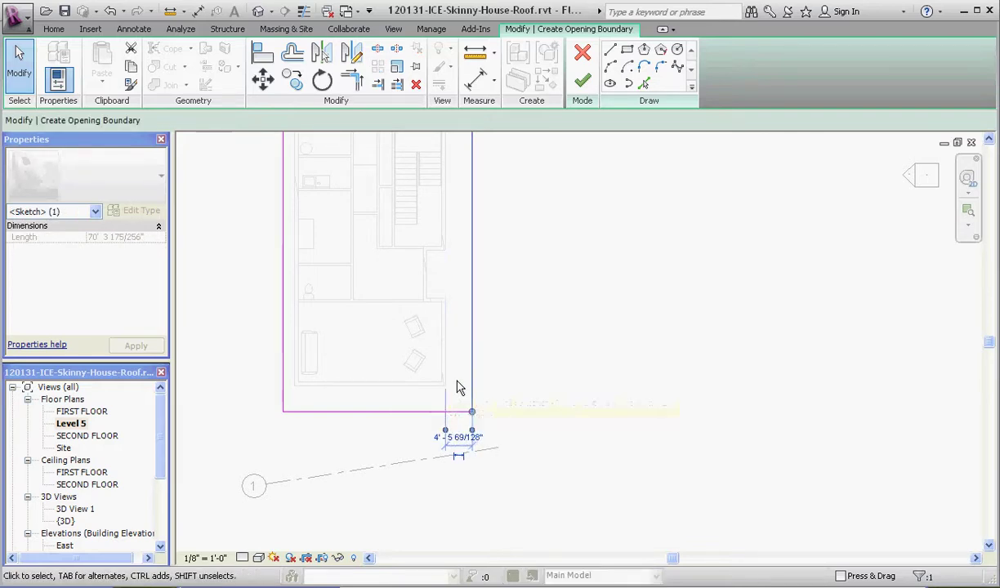
pyautogui.click(462, 440)
pyautogui.press('Return')
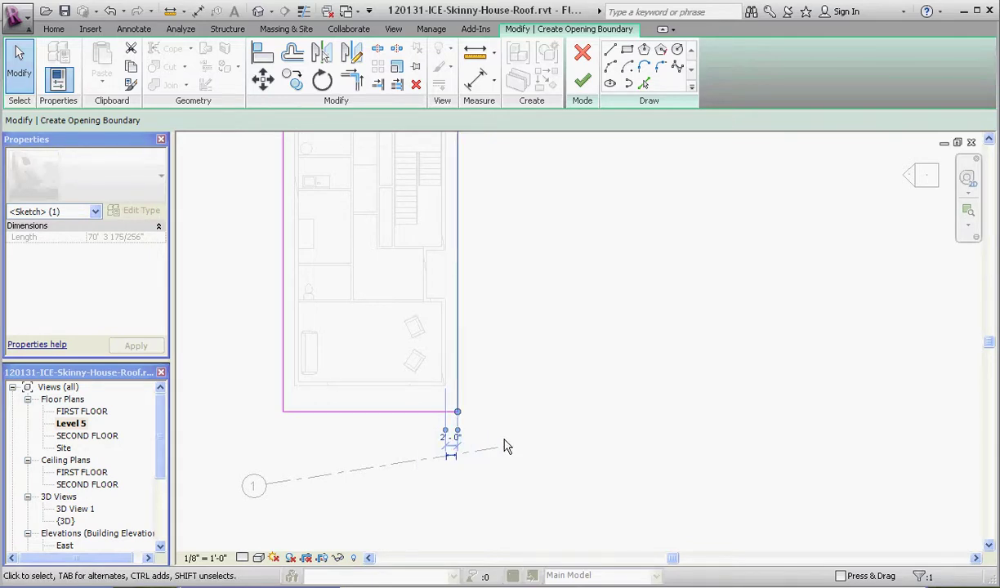
pyautogui.click(353, 430)
pyautogui.scroll(1, 267, 368)
pyautogui.scroll(2, 339, 437)
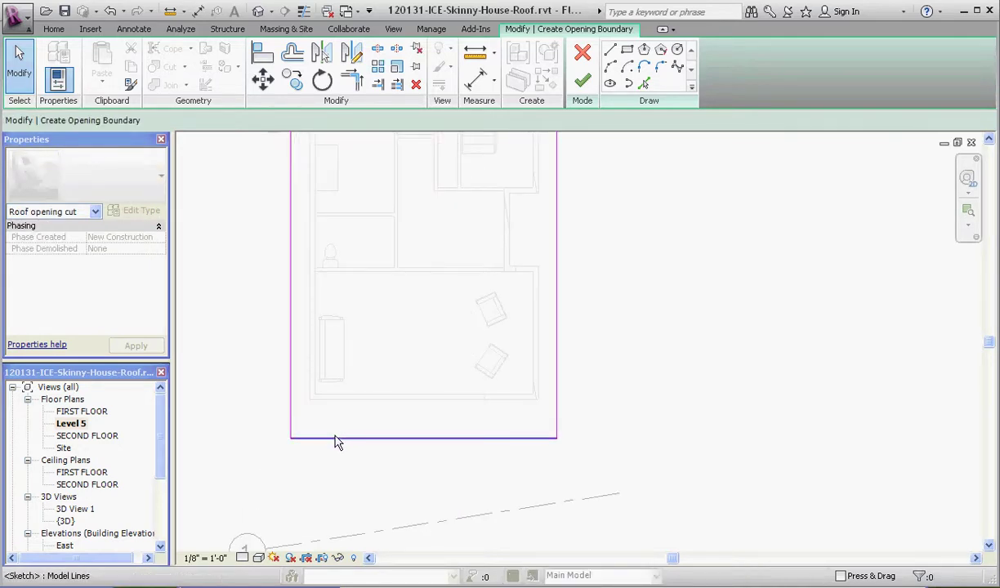
pyautogui.click(336, 438)
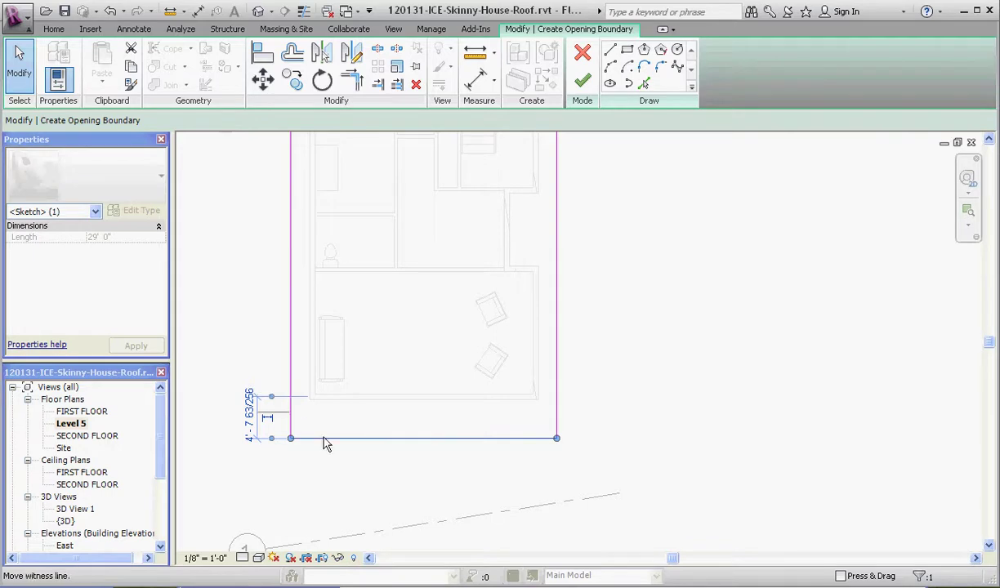
pyautogui.click(248, 418)
pyautogui.press('Escape')
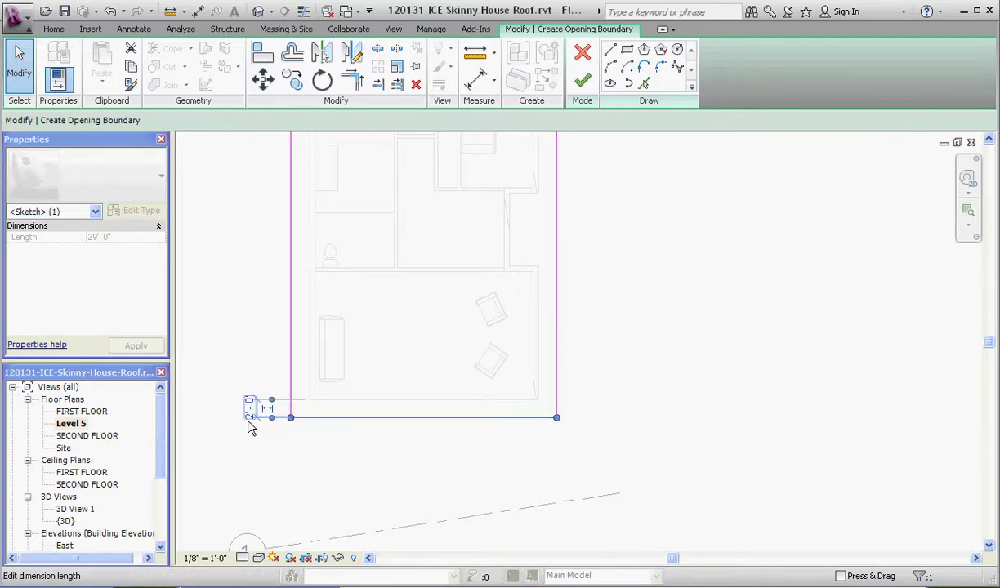
pyautogui.hotkey('ctrl', 'z')
pyautogui.scroll(-1, 592, 430)
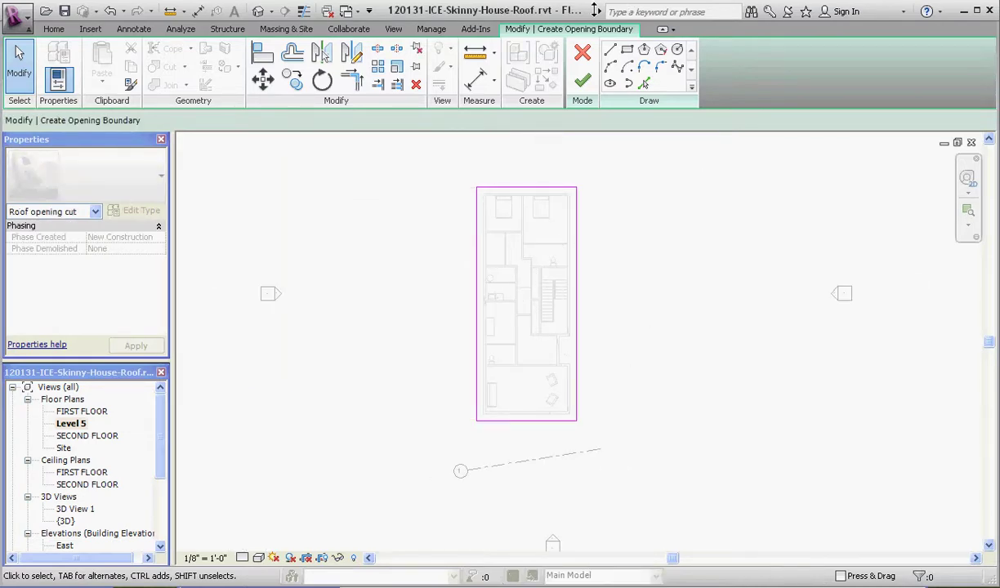
# Finish the roof opening, detach the walls, and set the plan underlay to SECOND FLOOR.
pyautogui.click(582, 80)
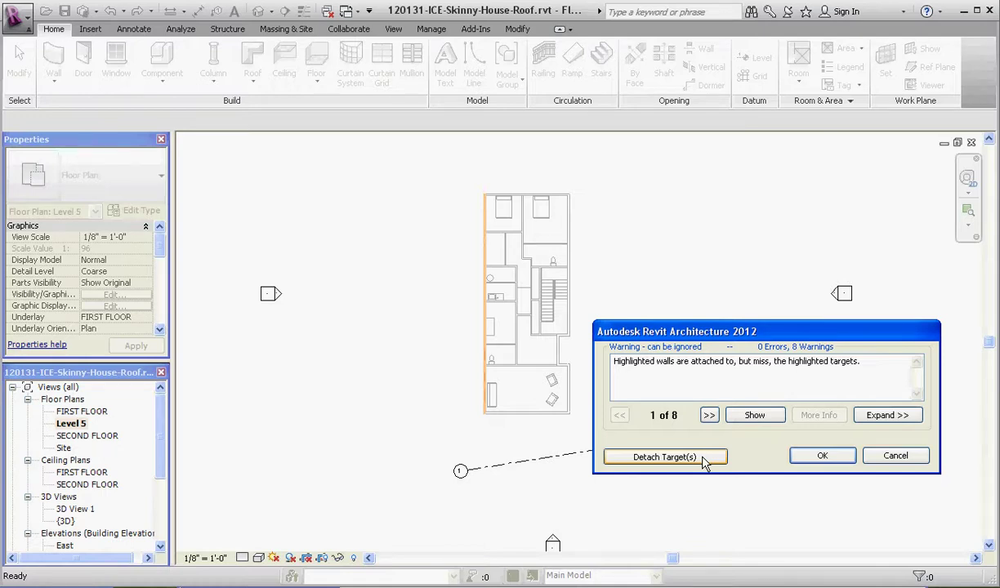
pyautogui.click(703, 457)
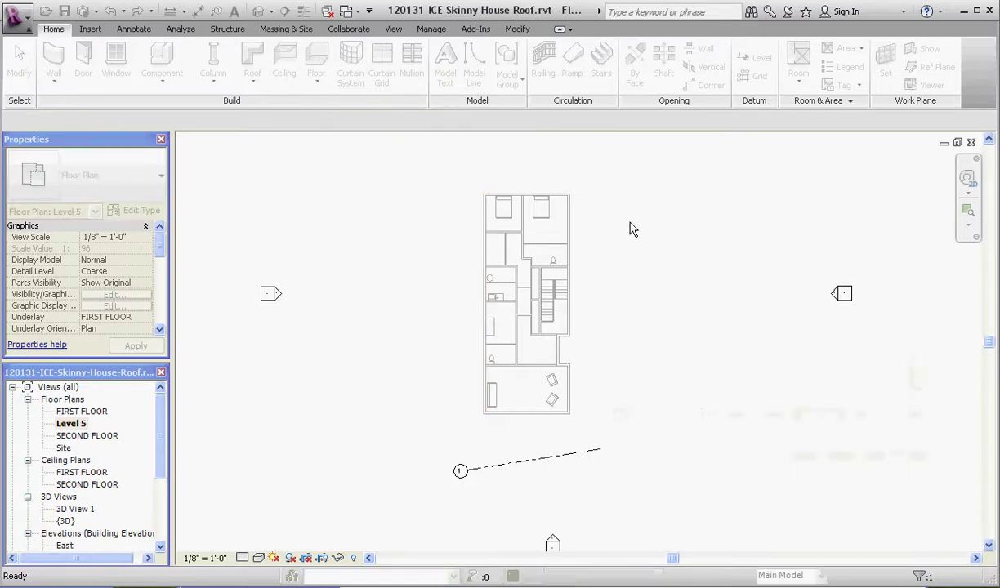
pyautogui.click(145, 318)
pyautogui.click(123, 349)
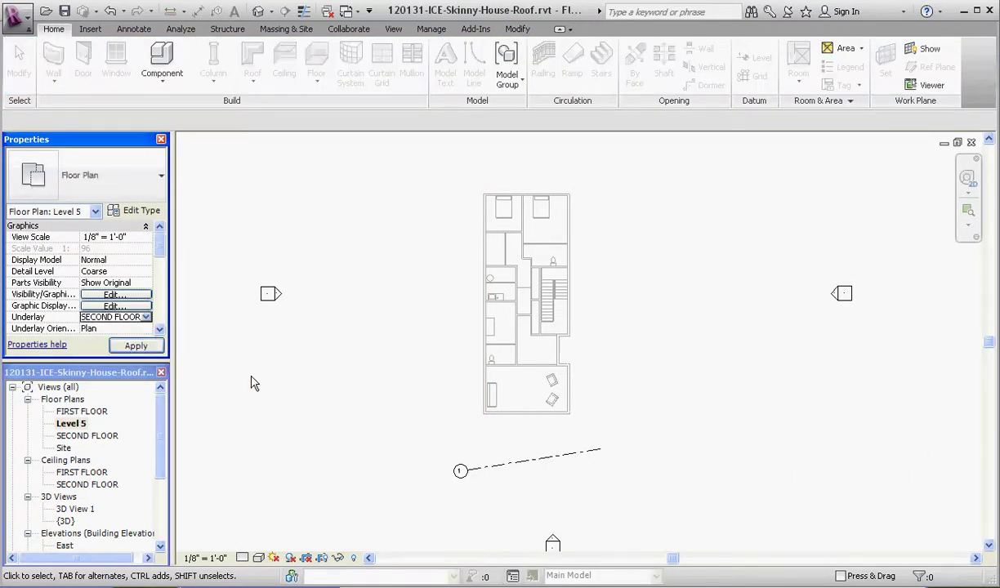
pyautogui.scroll(-2, 631, 335)
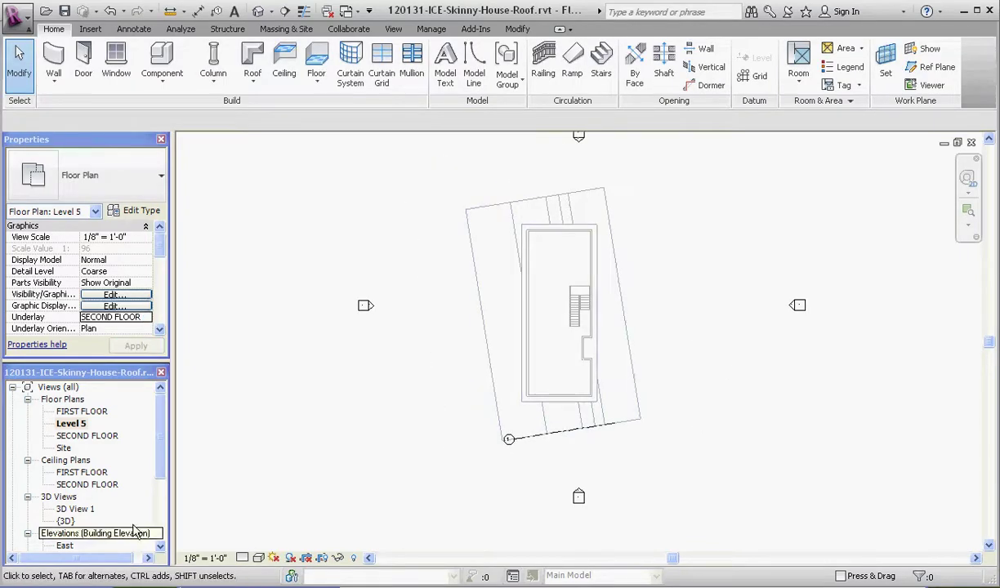
# Open the {3D} view and zoom to inspect the rectangular opening cut through the roof.
pyautogui.doubleClick(67, 522)
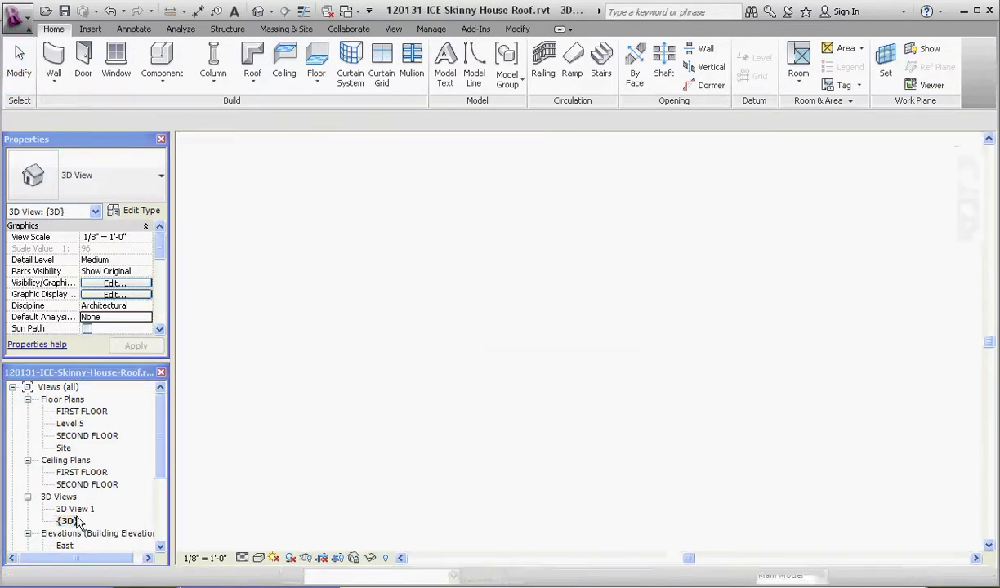
pyautogui.scroll(1, 549, 456)
pyautogui.scroll(-3, 551, 465)
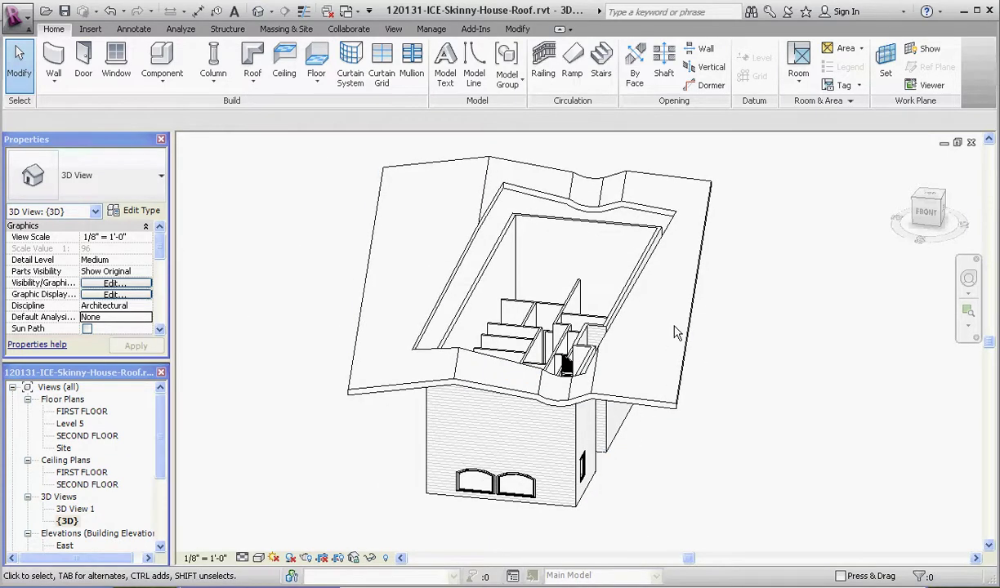
pyautogui.scroll(2, 595, 327)
pyautogui.scroll(-4, 645, 425)
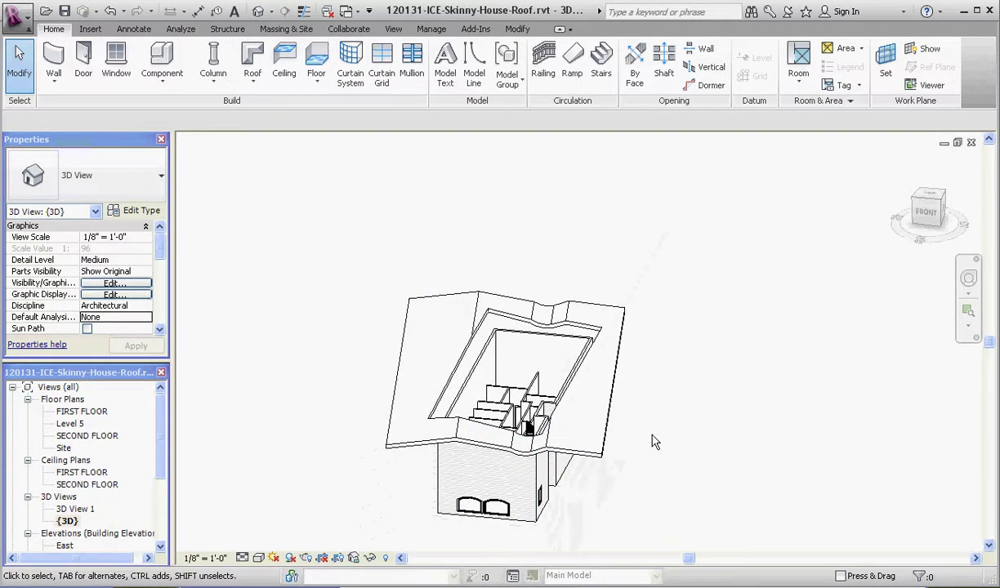
pyautogui.scroll(2, 647, 440)
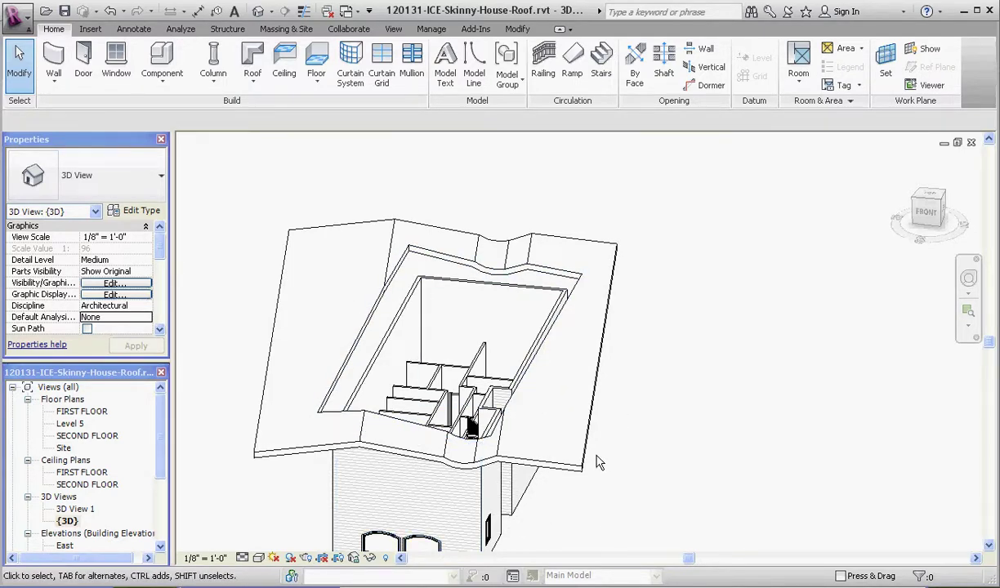
pyautogui.scroll(-2, 639, 273)
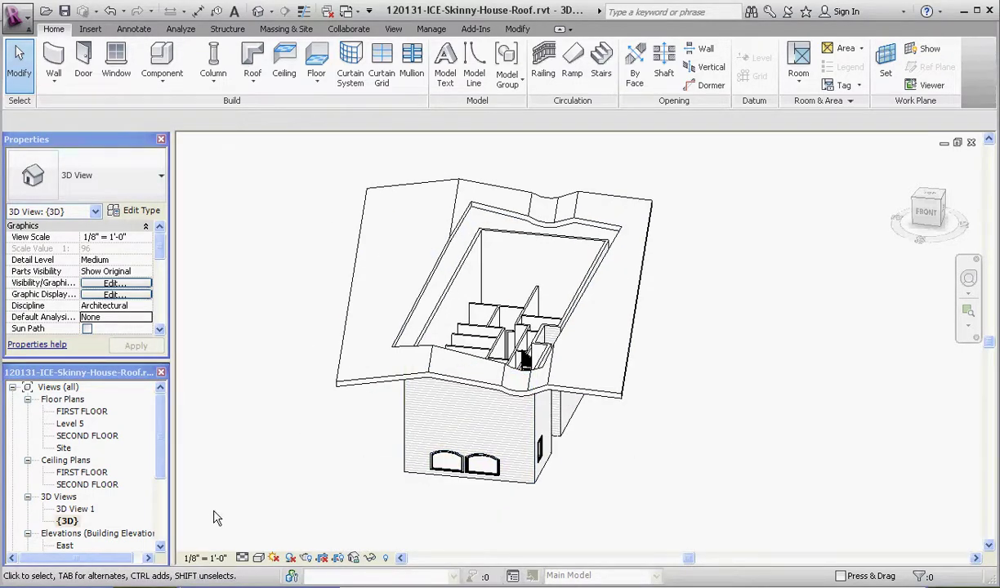